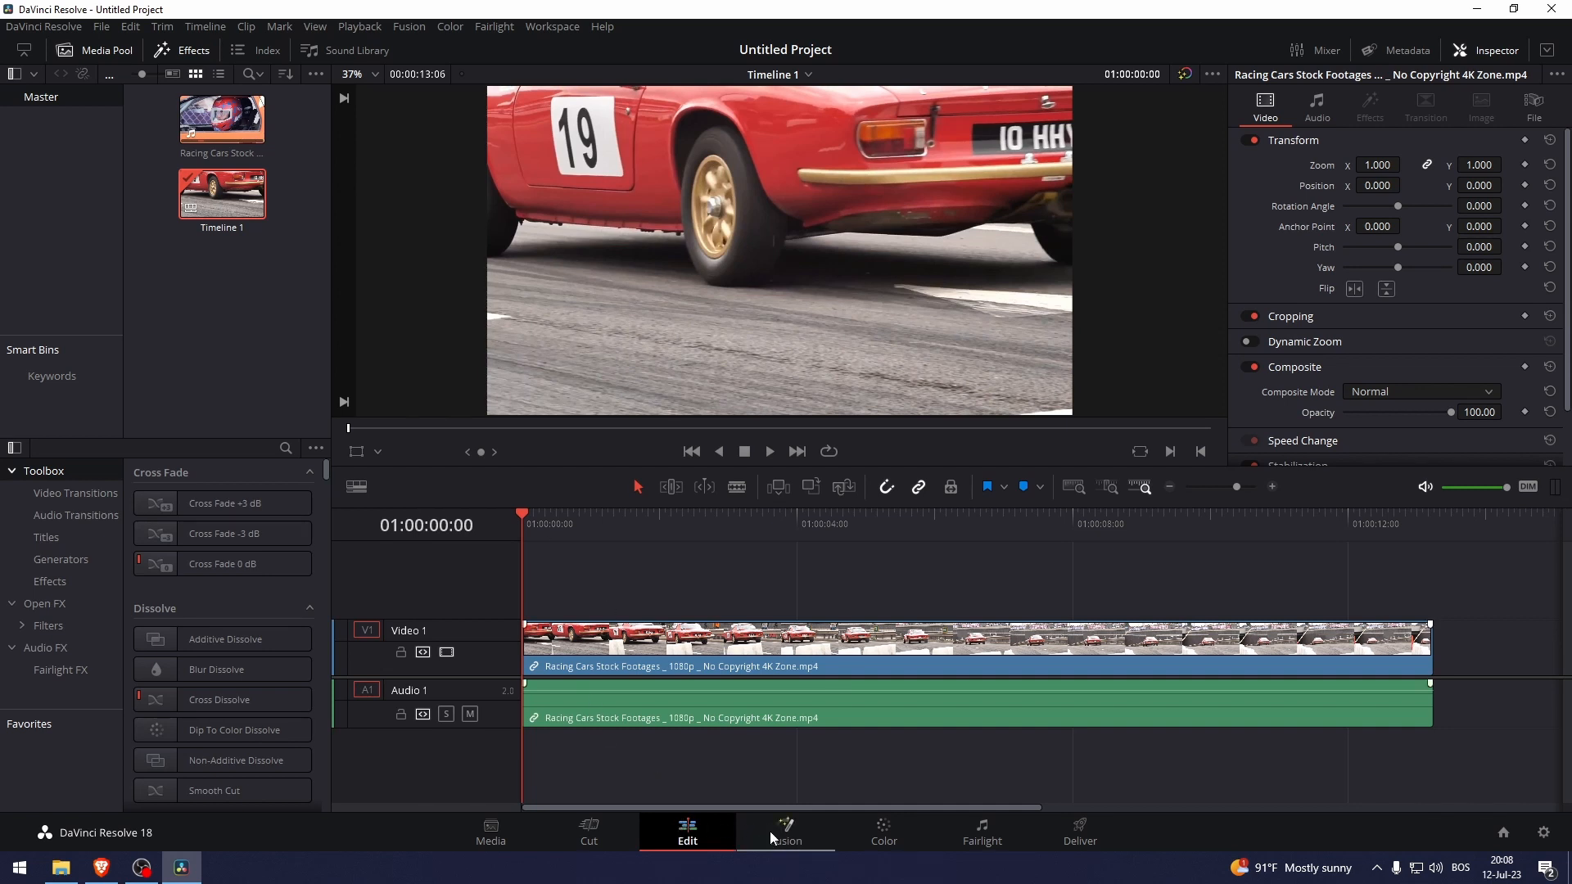
Select the racing-car video and audio clips and bring them into the Fusion page.
{"action": "left_click_drag", "start_coordinate": [584, 572], "coordinate": [1146, 784]}
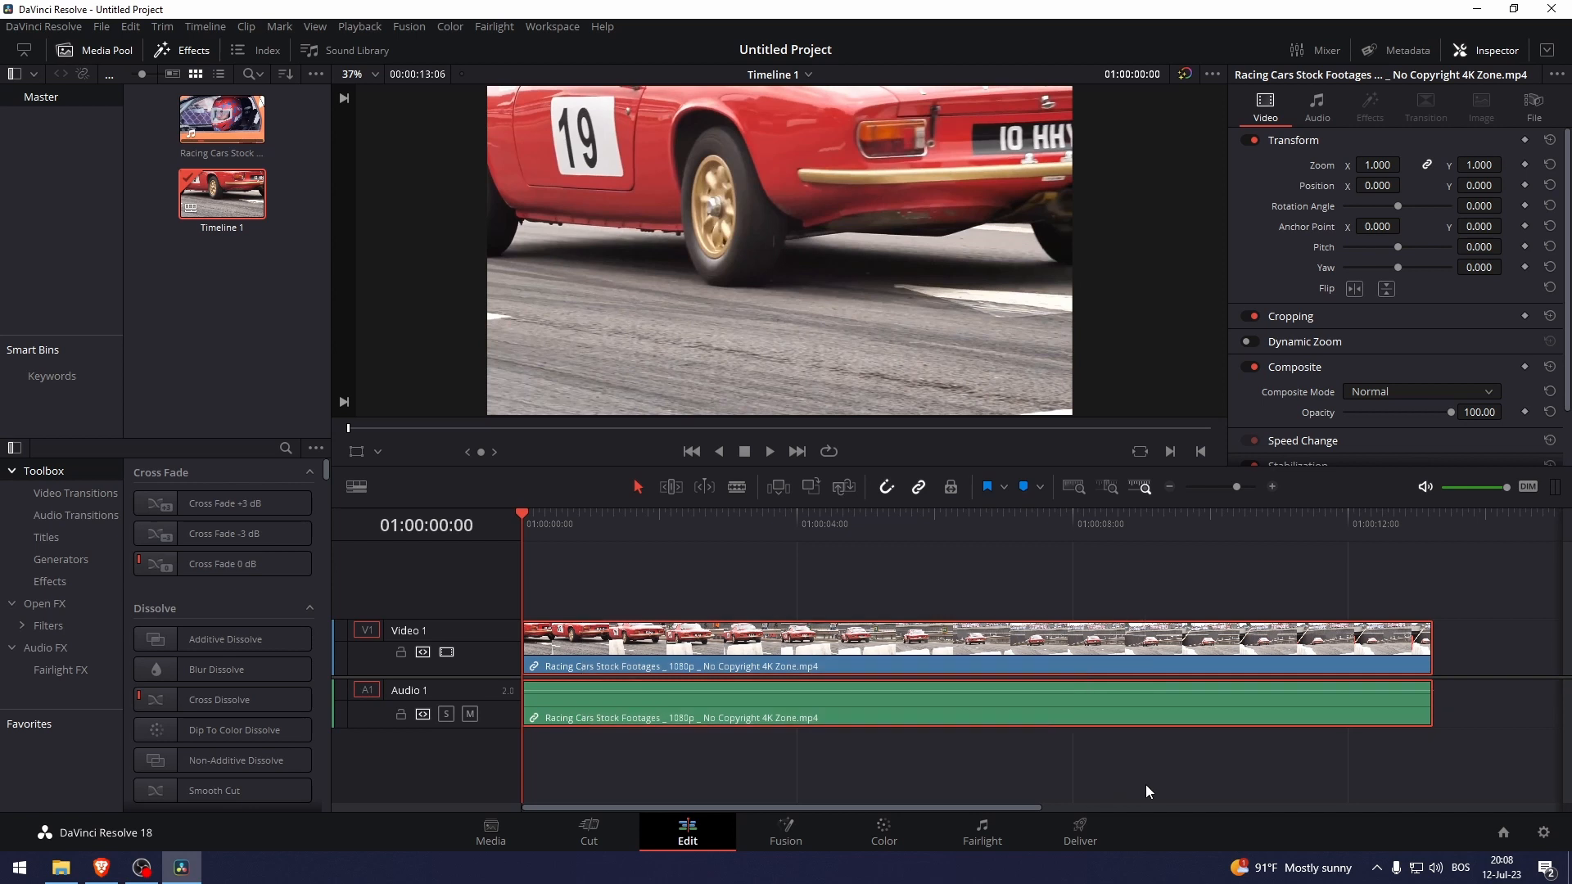
{"action": "left_click", "coordinate": [790, 839]}
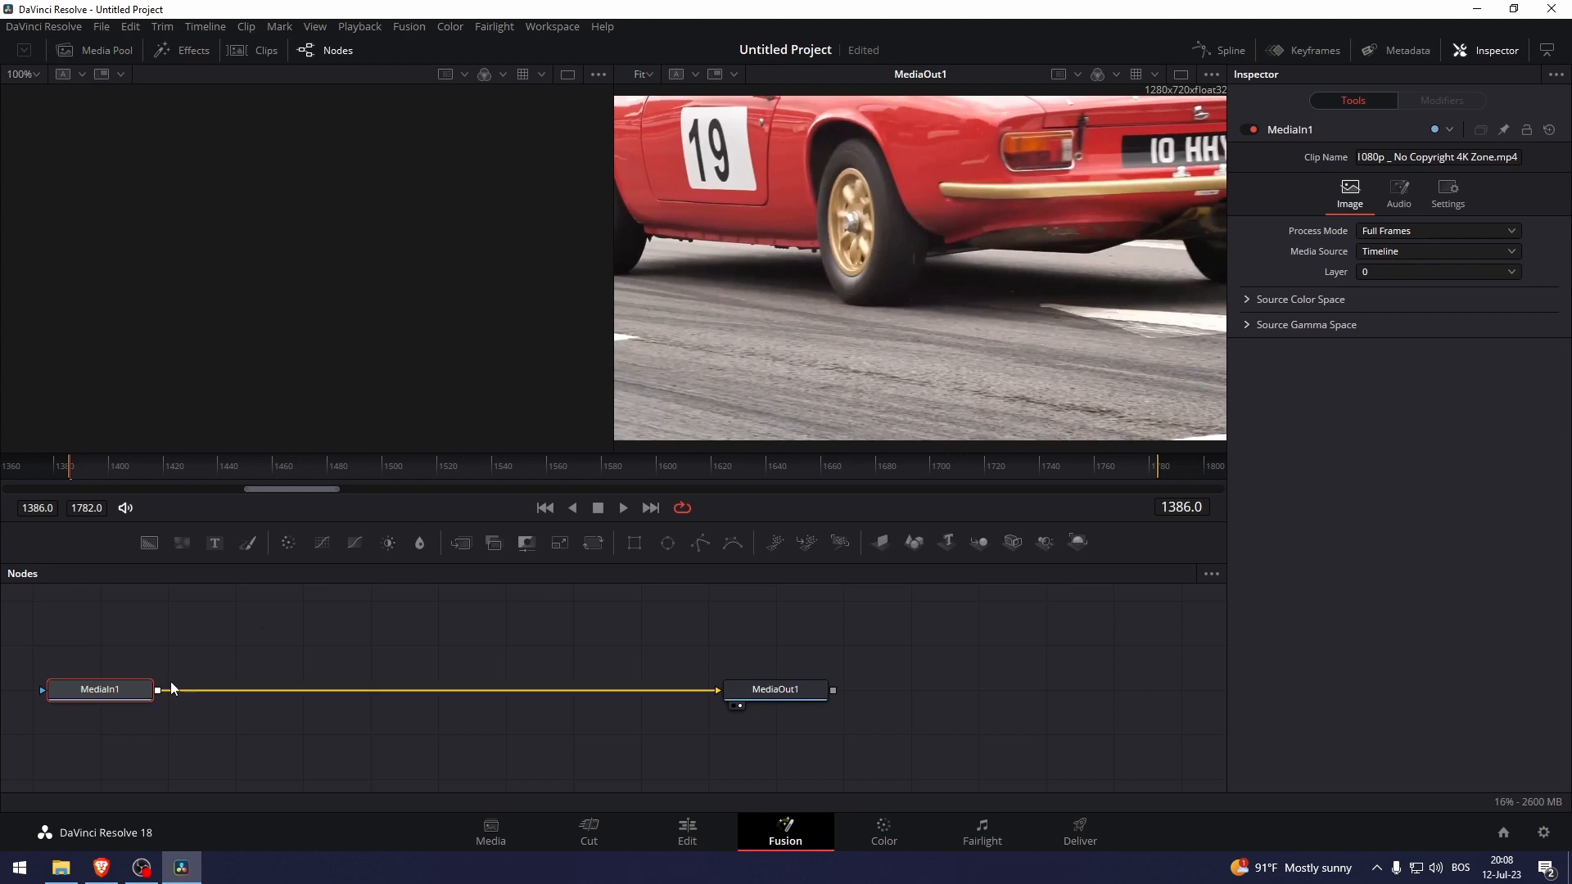
Break the link between MediaIn1 and MediaOut1 in the node graph.
{"action": "right_click", "coordinate": [409, 689]}
{"action": "left_click", "coordinate": [408, 690]}
{"action": "left_click_drag", "start_coordinate": [408, 690], "coordinate": [528, 697]}
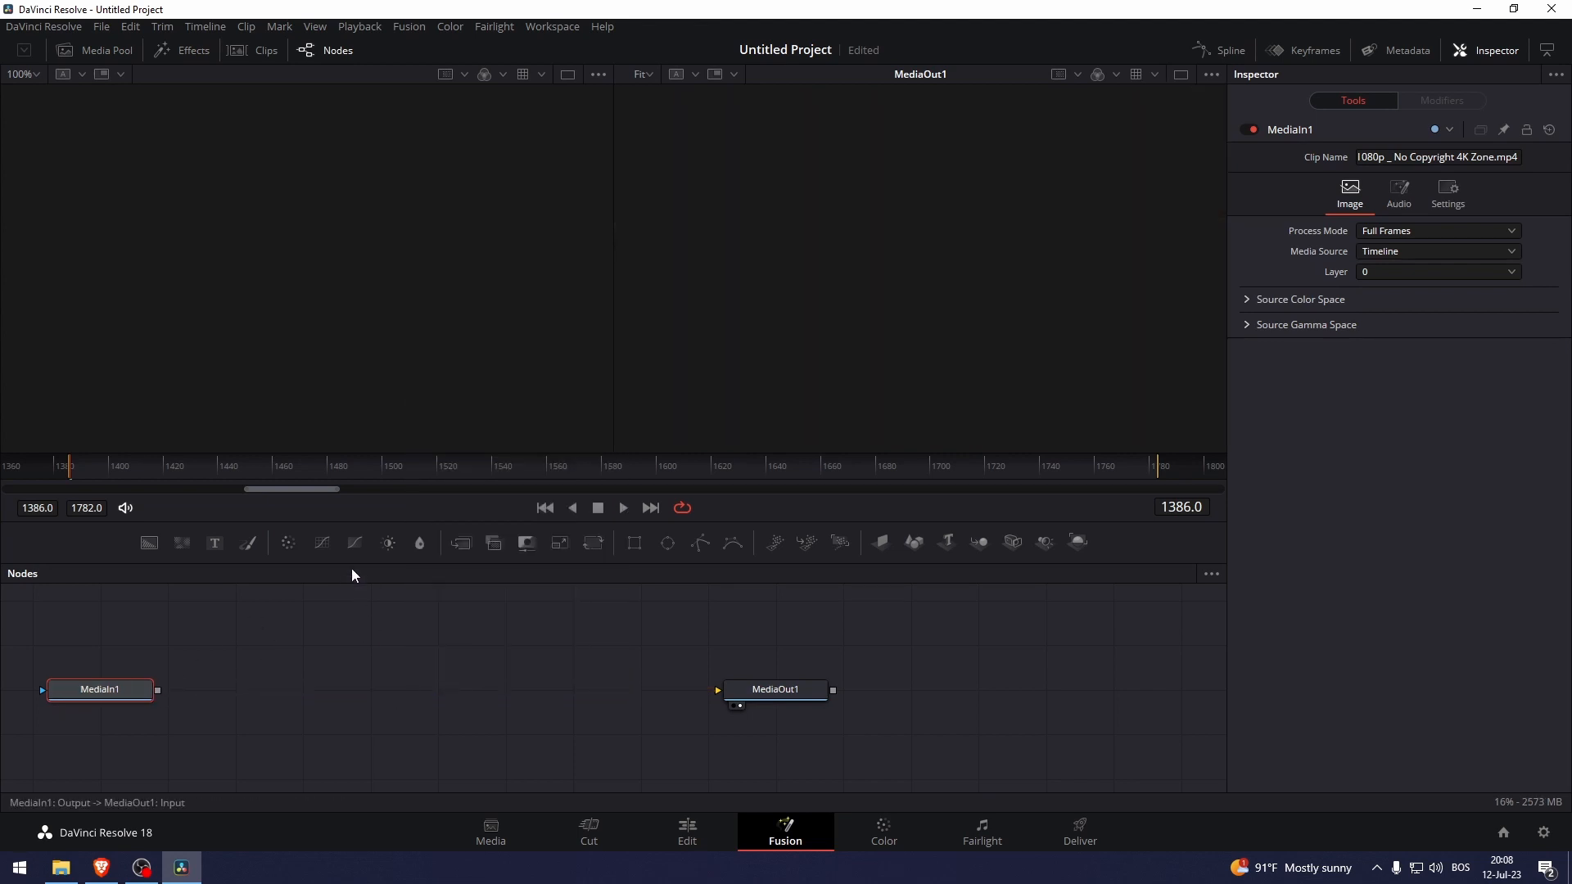
{"action": "left_click", "coordinate": [415, 659]}
Add a Tracker node through Add Tool > Tracking > Tracker.
{"action": "right_click", "coordinate": [414, 673]}
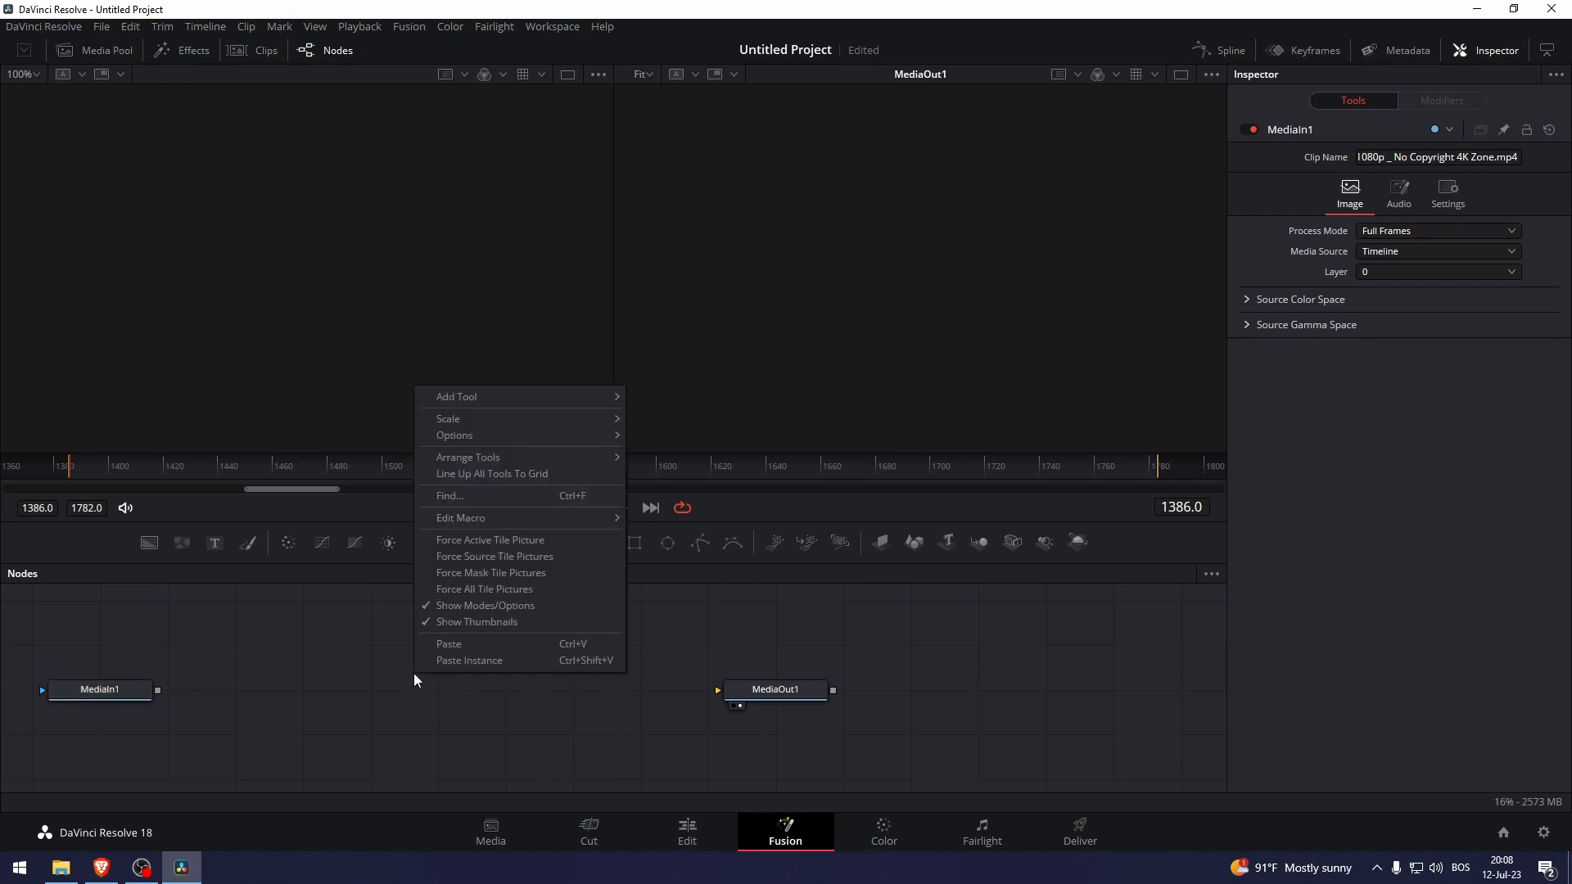
{"action": "left_click", "coordinate": [131, 685]}
{"action": "right_click", "coordinate": [362, 679]}
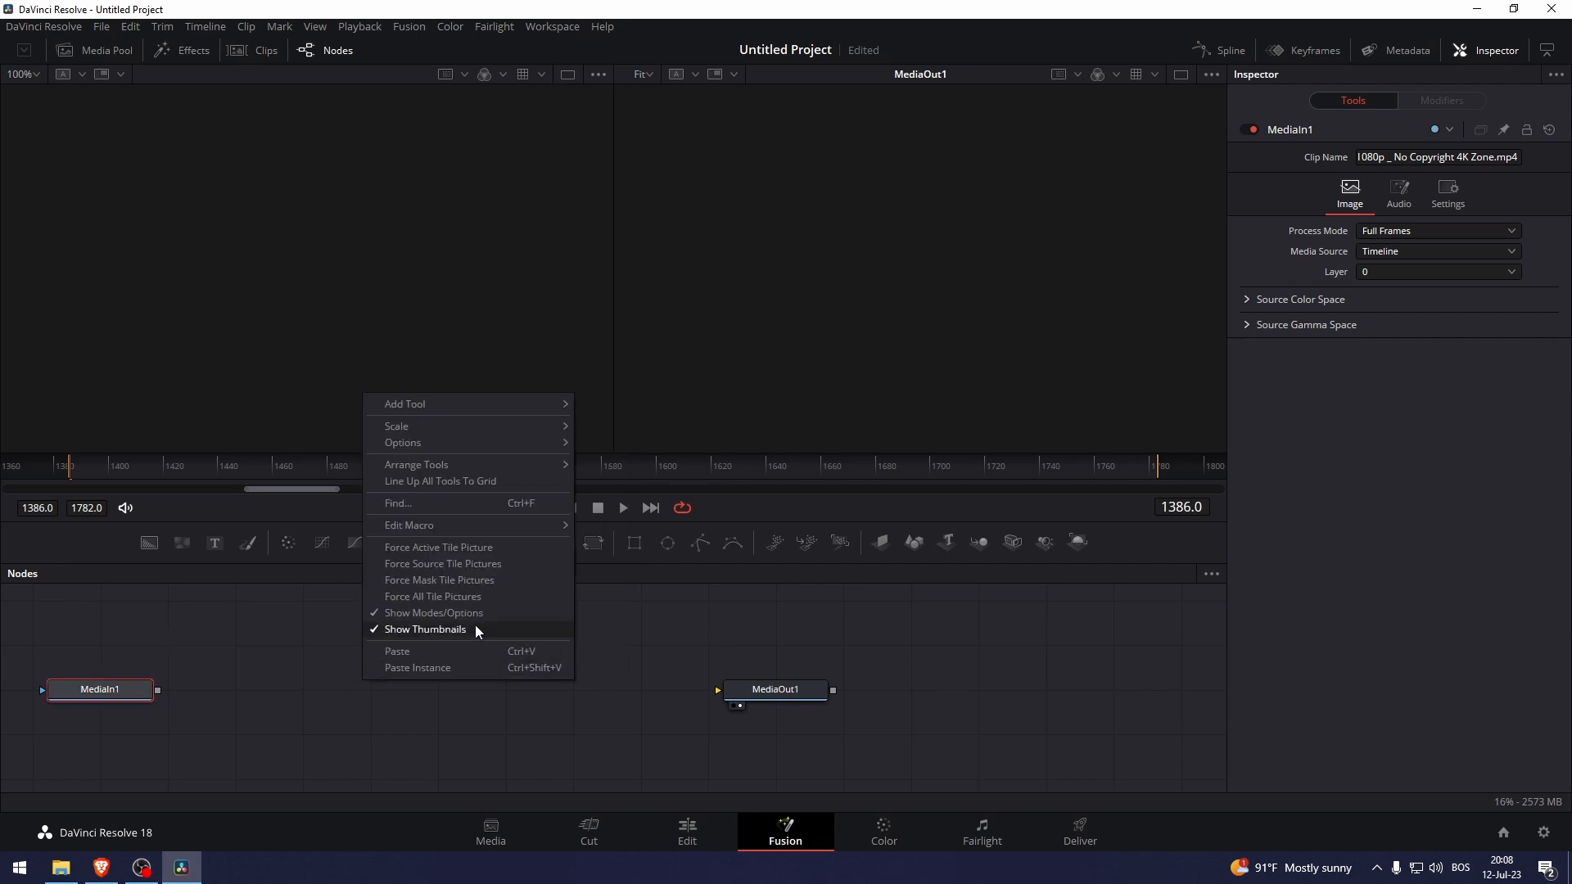
{"action": "mouse_move", "coordinate": [446, 407]}
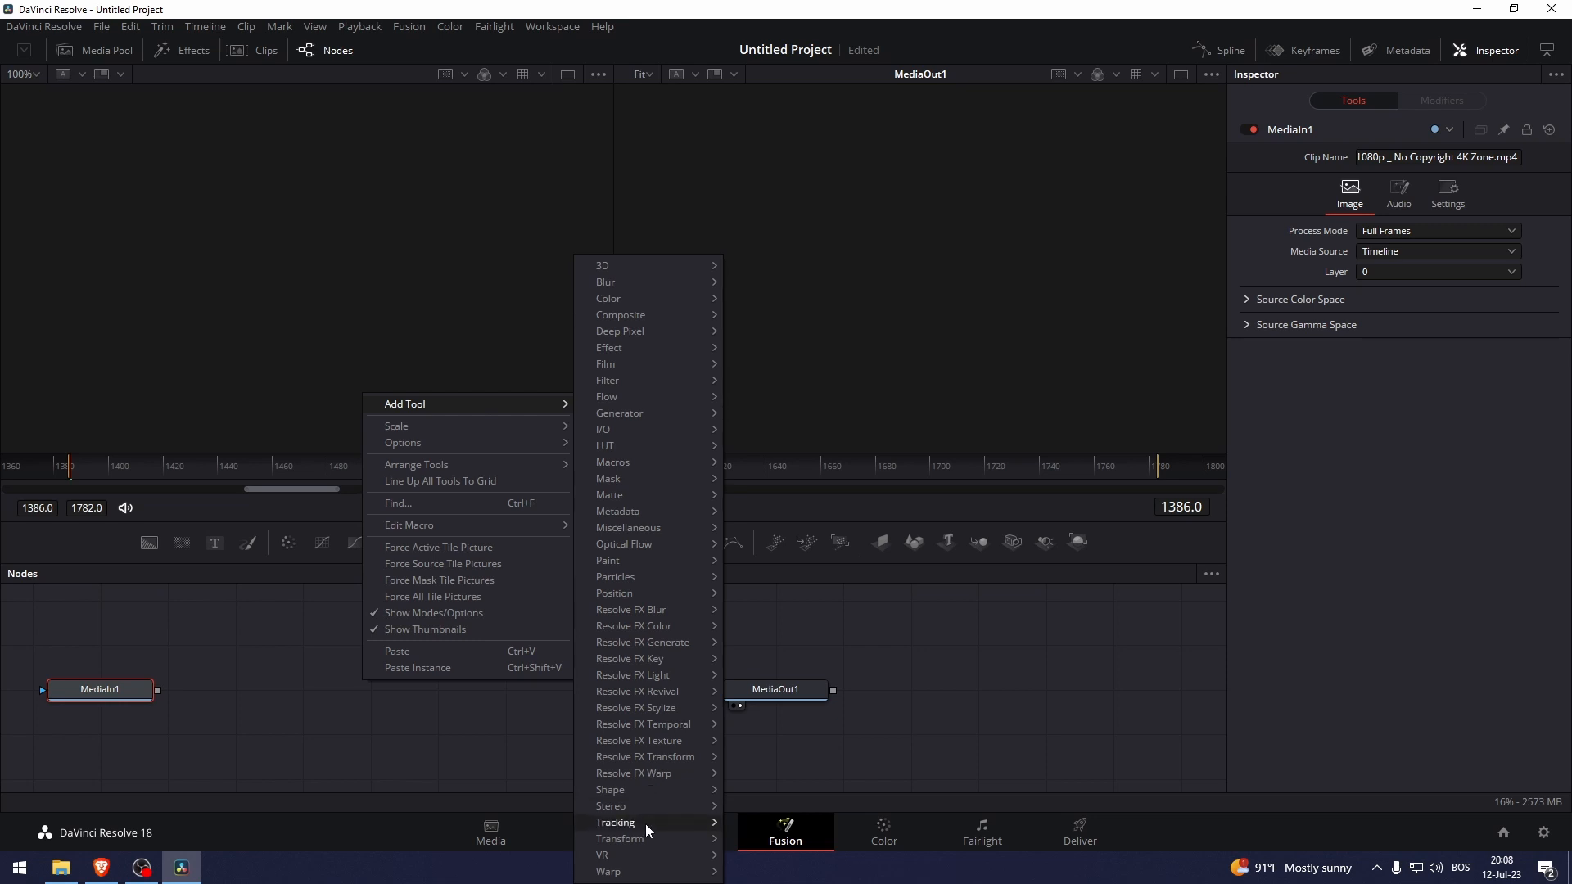
{"action": "mouse_move", "coordinate": [645, 823]}
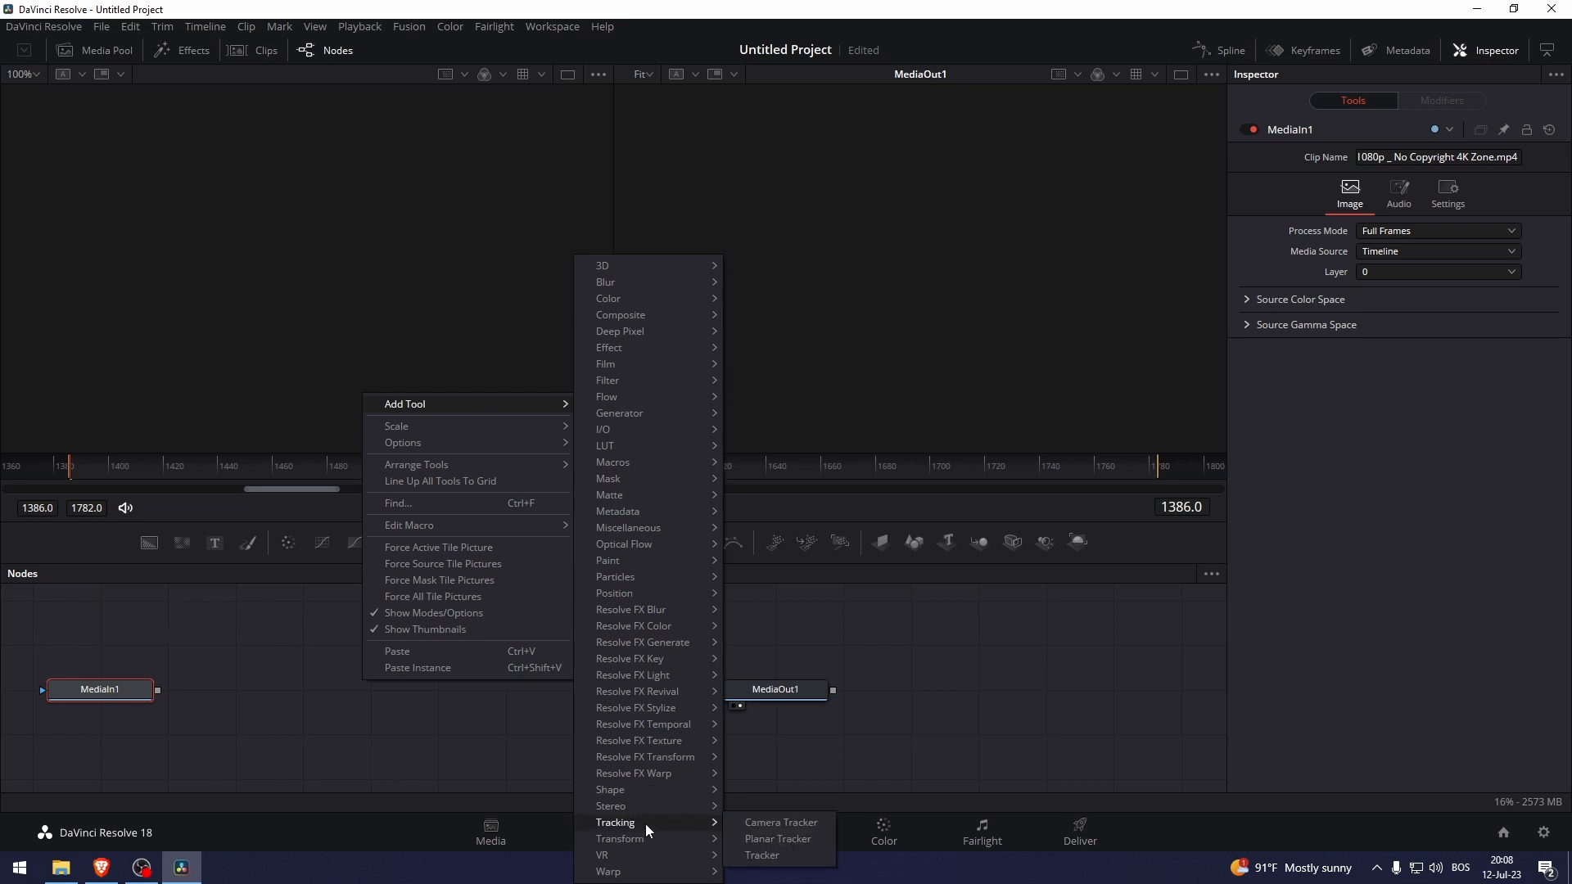
{"action": "left_click", "coordinate": [786, 855]}
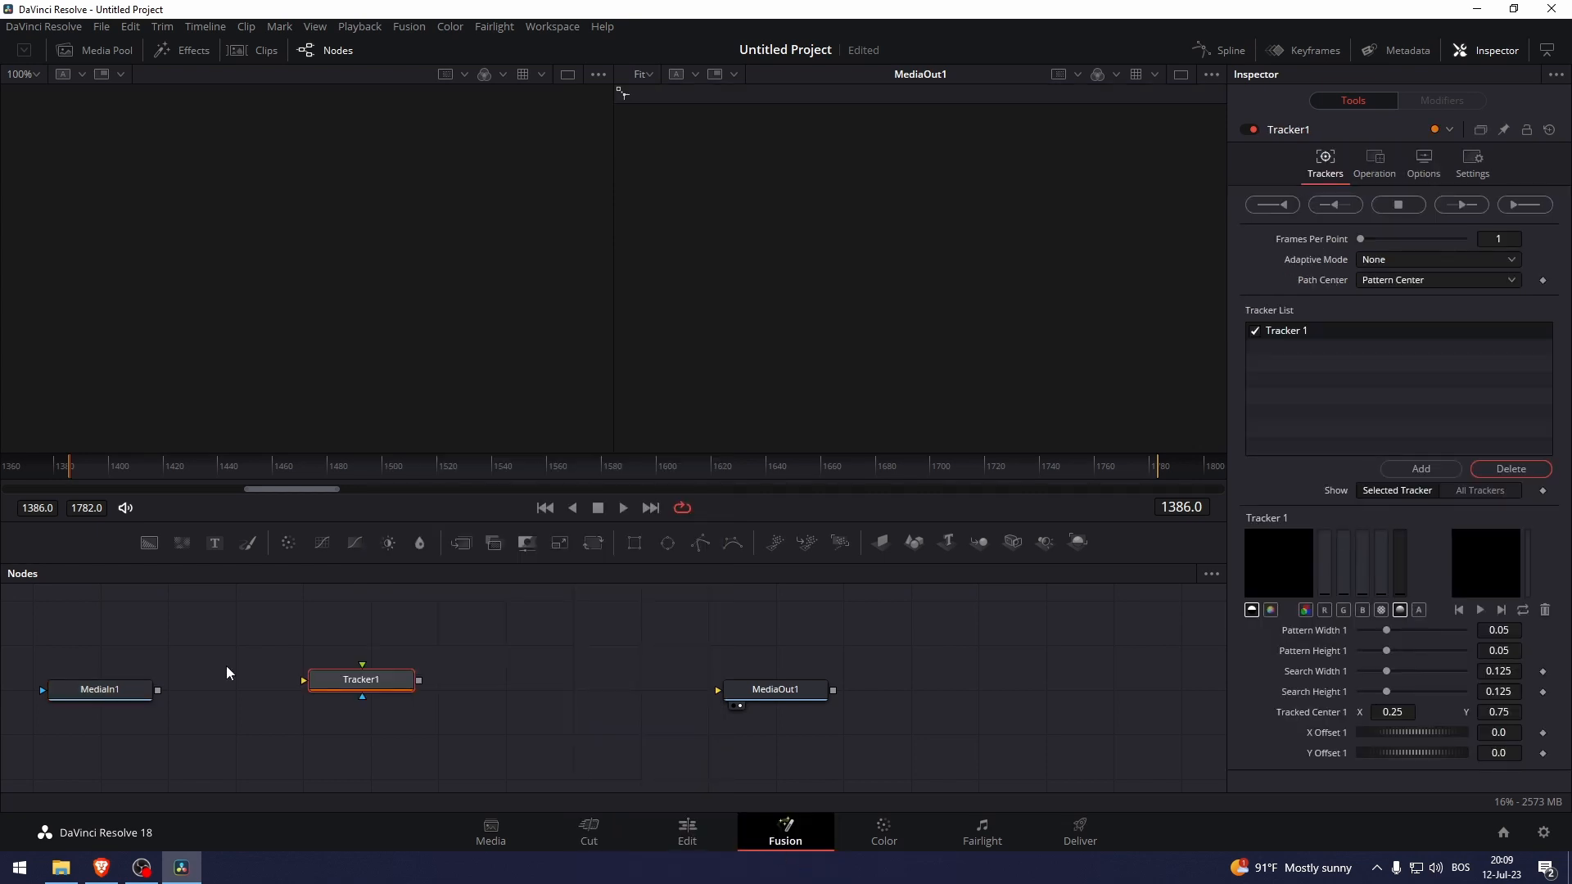
Wire MediaIn1 > Tracker1 > MediaOut1 and fit the tracker to the plate, search area 0.230748 × 0.140023.
{"action": "left_click_drag", "start_coordinate": [158, 690], "coordinate": [311, 680]}
{"action": "left_click_drag", "start_coordinate": [421, 681], "coordinate": [717, 690]}
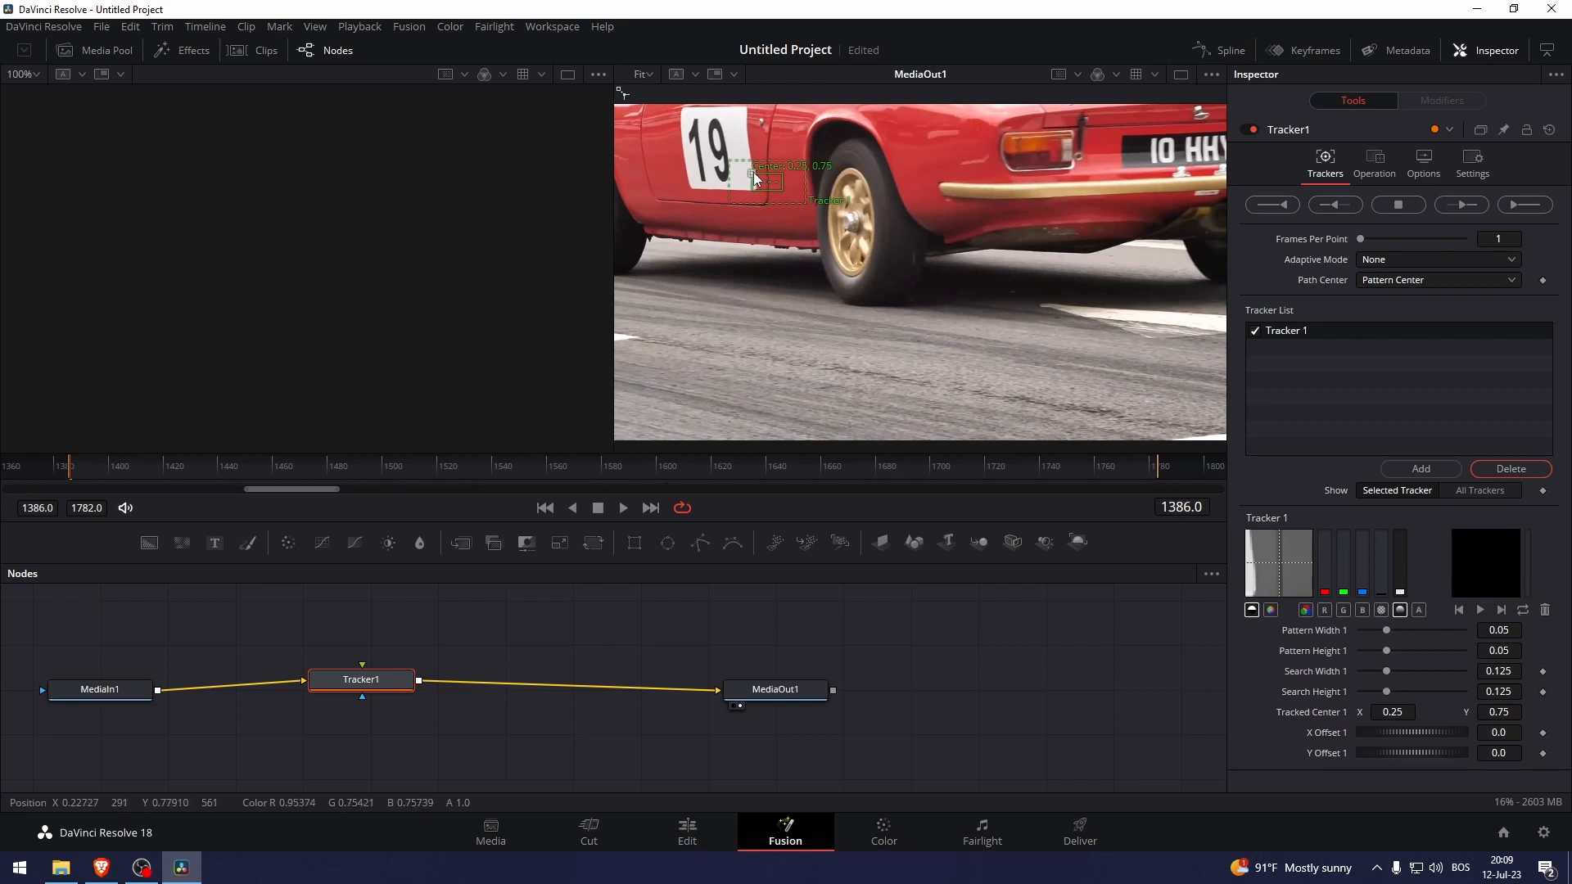
{"action": "left_click_drag", "start_coordinate": [754, 177], "coordinate": [1228, 160]}
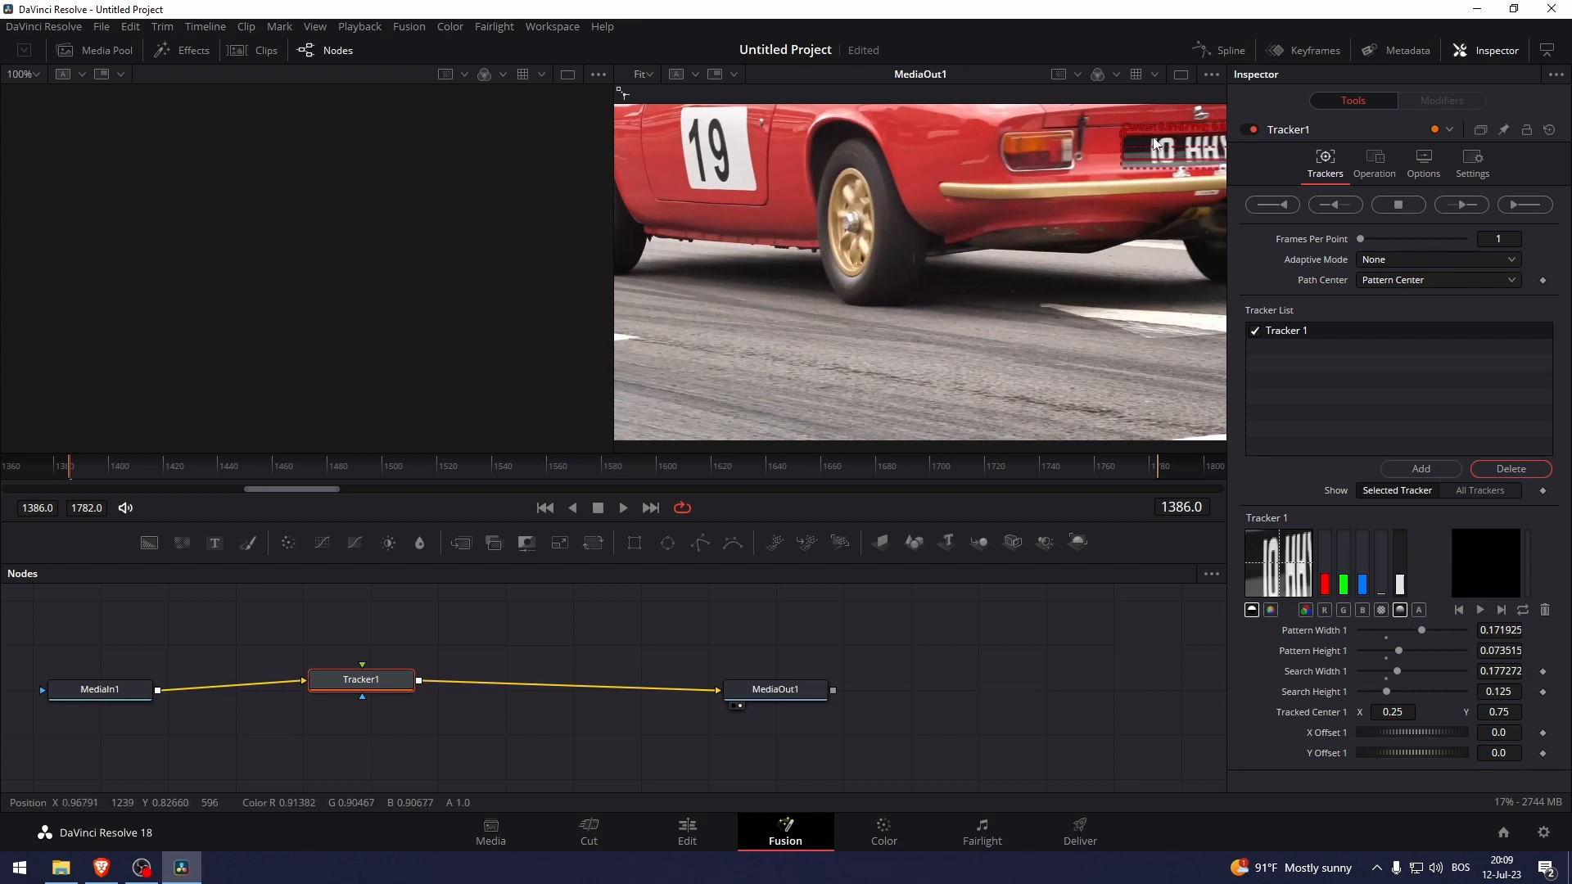
{"action": "left_click_drag", "start_coordinate": [1124, 136], "coordinate": [1129, 136]}
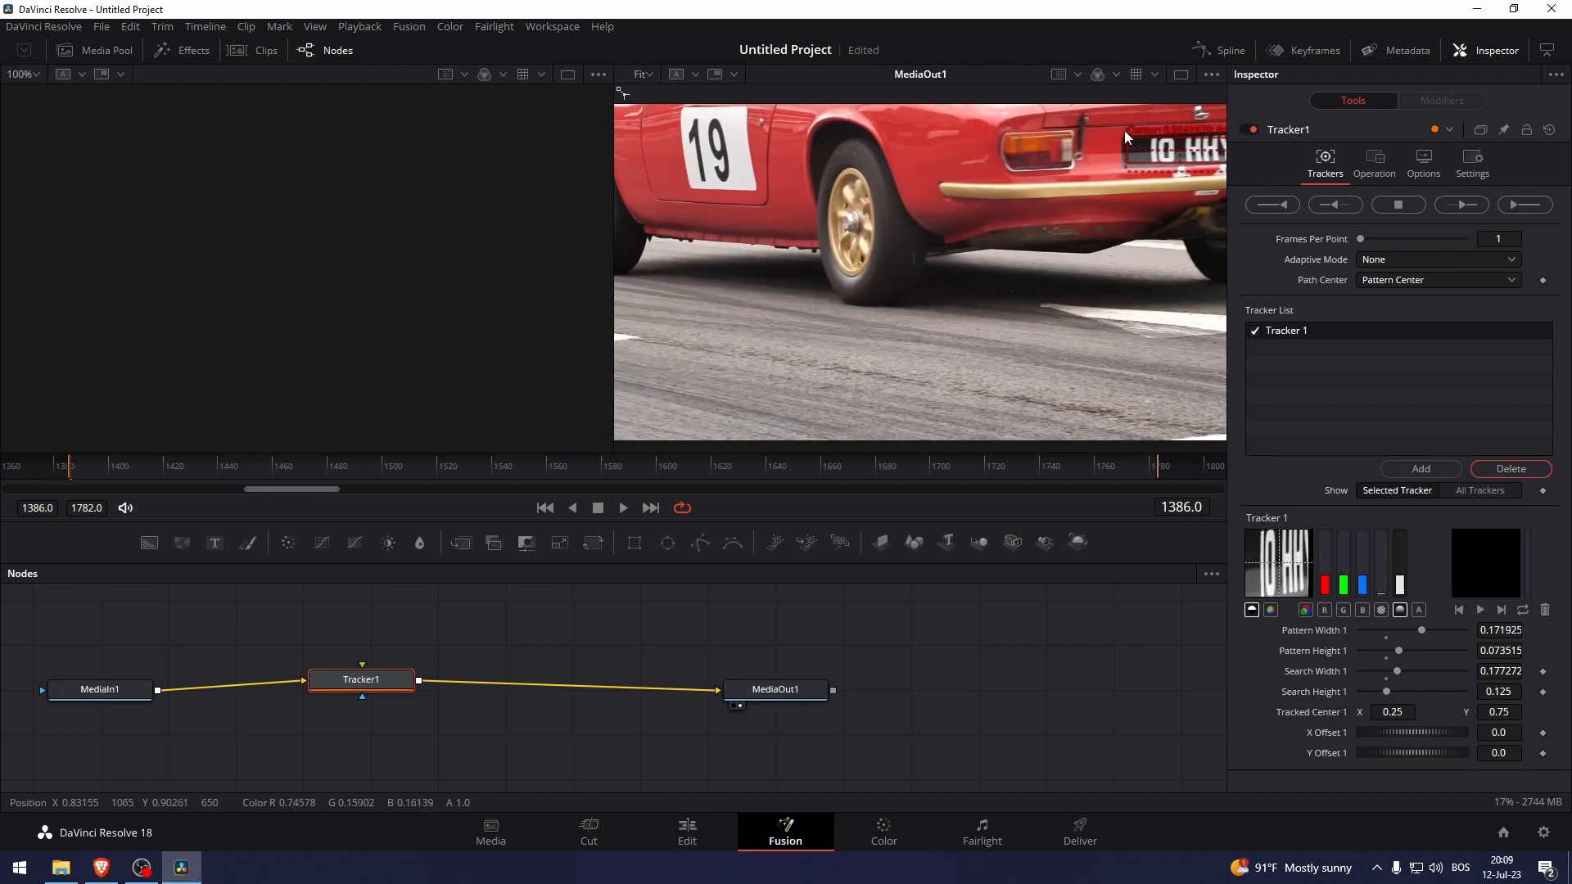
{"action": "left_click_drag", "start_coordinate": [1125, 129], "coordinate": [1092, 118]}
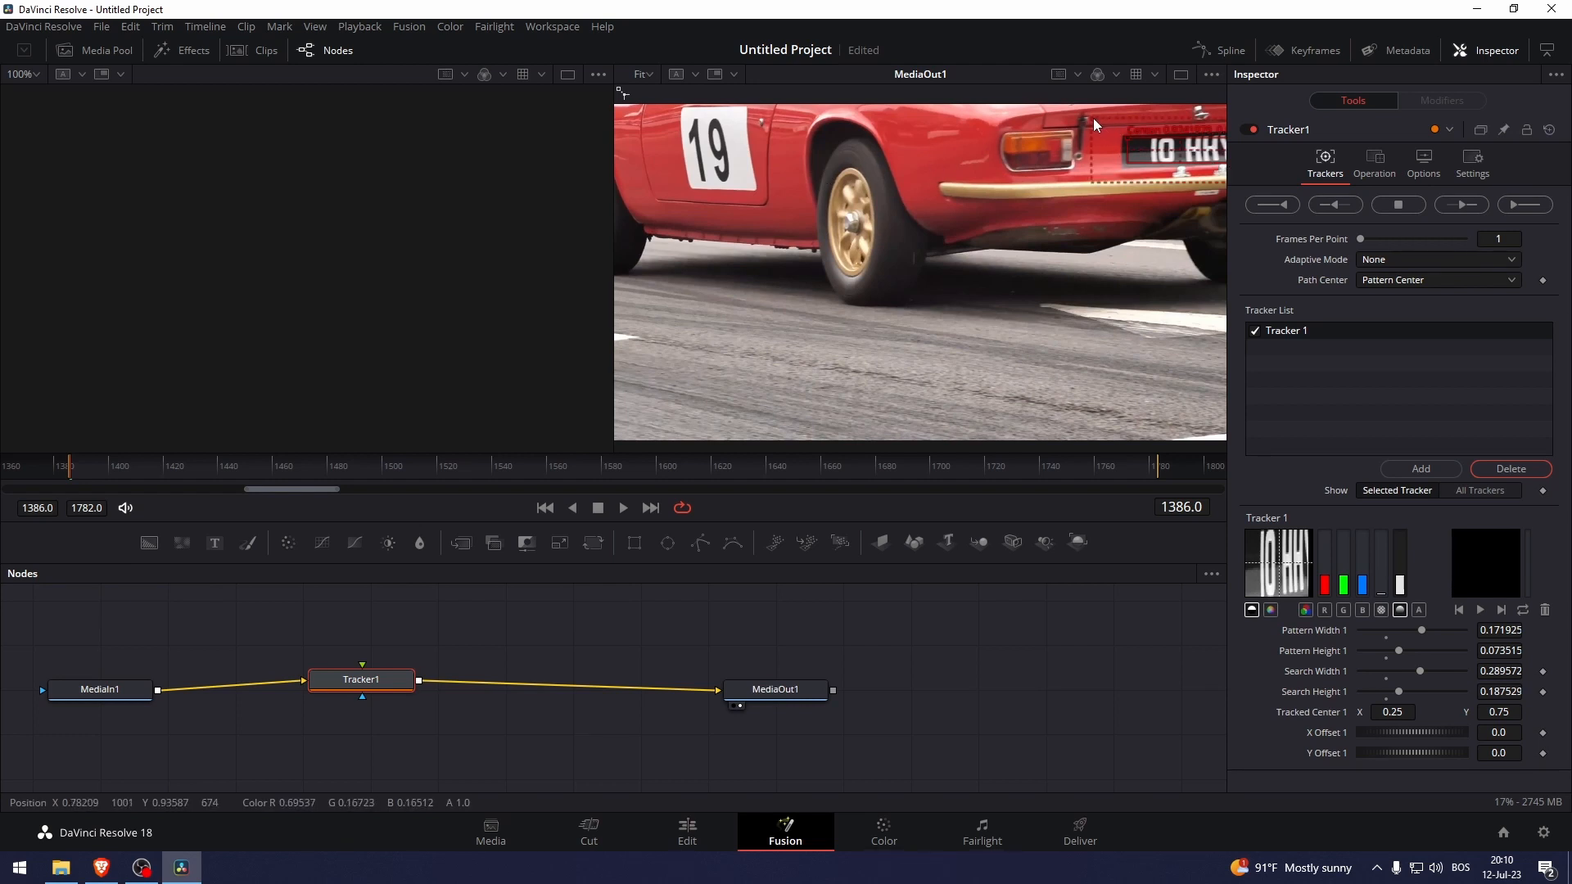
{"action": "left_click_drag", "start_coordinate": [1090, 117], "coordinate": [1108, 126]}
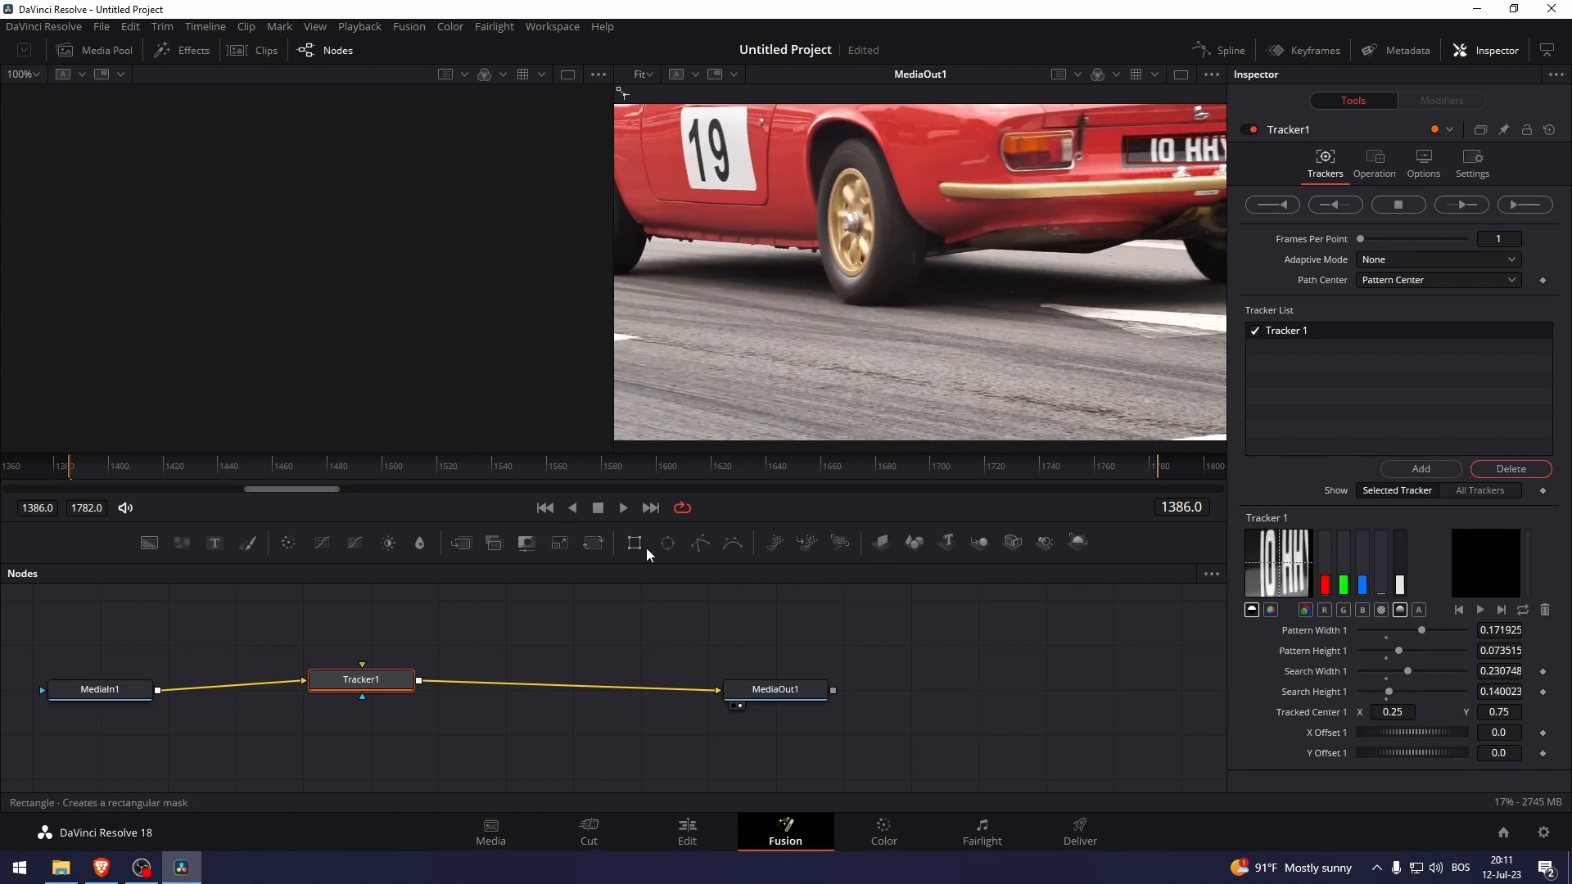
Add a Text+ node and connect Text1 to Tracker1's foreground input.
{"action": "left_click", "coordinate": [396, 615]}
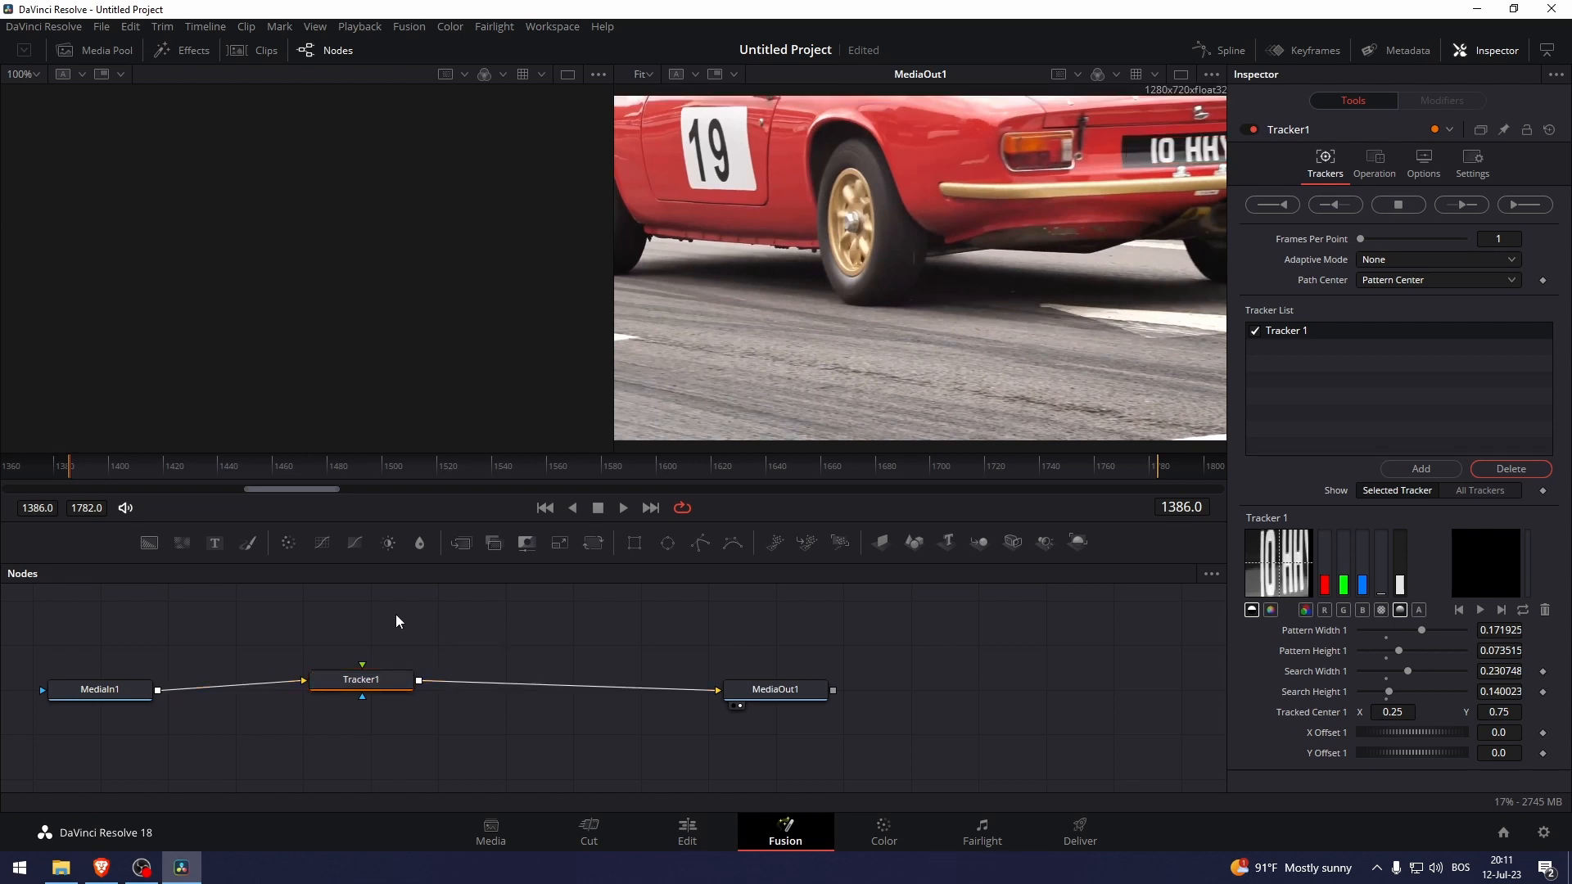
{"action": "left_click", "coordinate": [216, 544]}
{"action": "left_click_drag", "start_coordinate": [430, 627], "coordinate": [451, 598]}
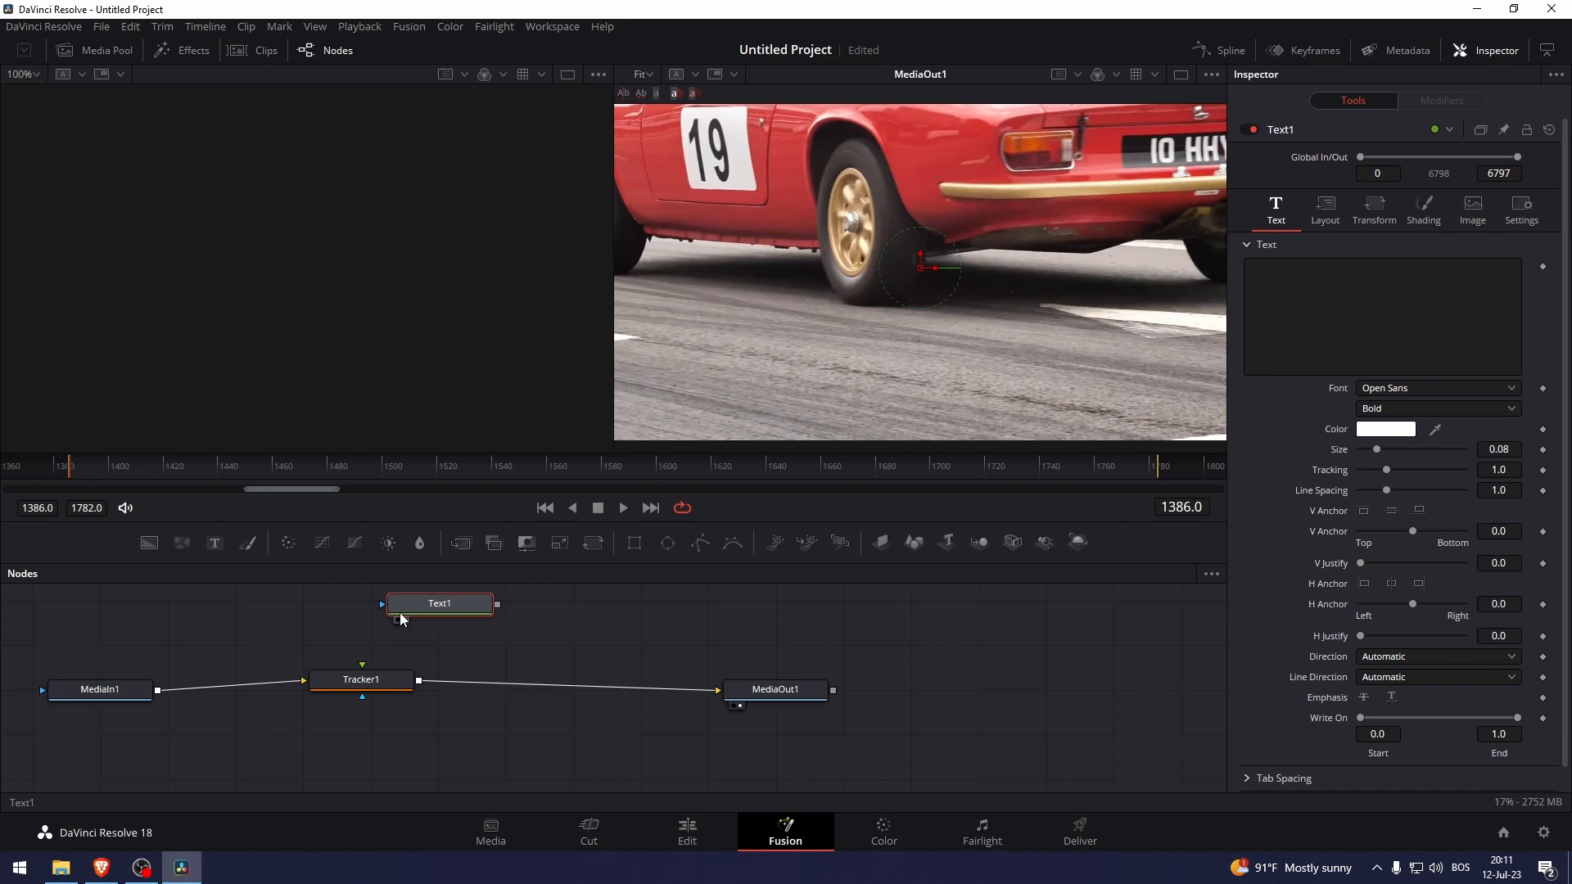
{"action": "left_click_drag", "start_coordinate": [382, 604], "coordinate": [363, 670]}
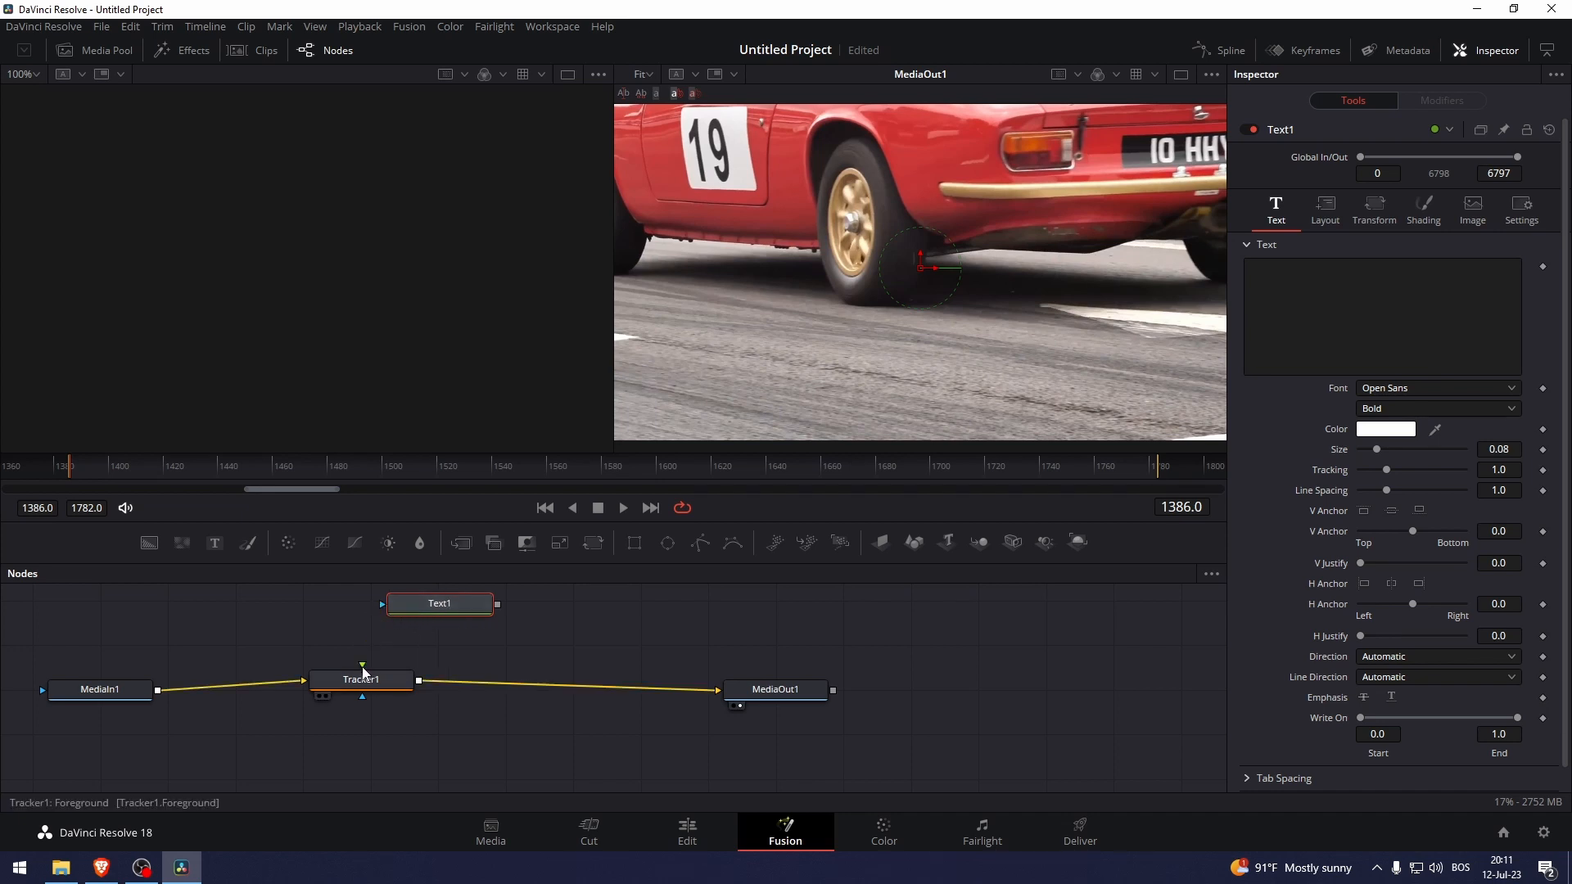
{"action": "left_click_drag", "start_coordinate": [497, 604], "coordinate": [363, 681]}
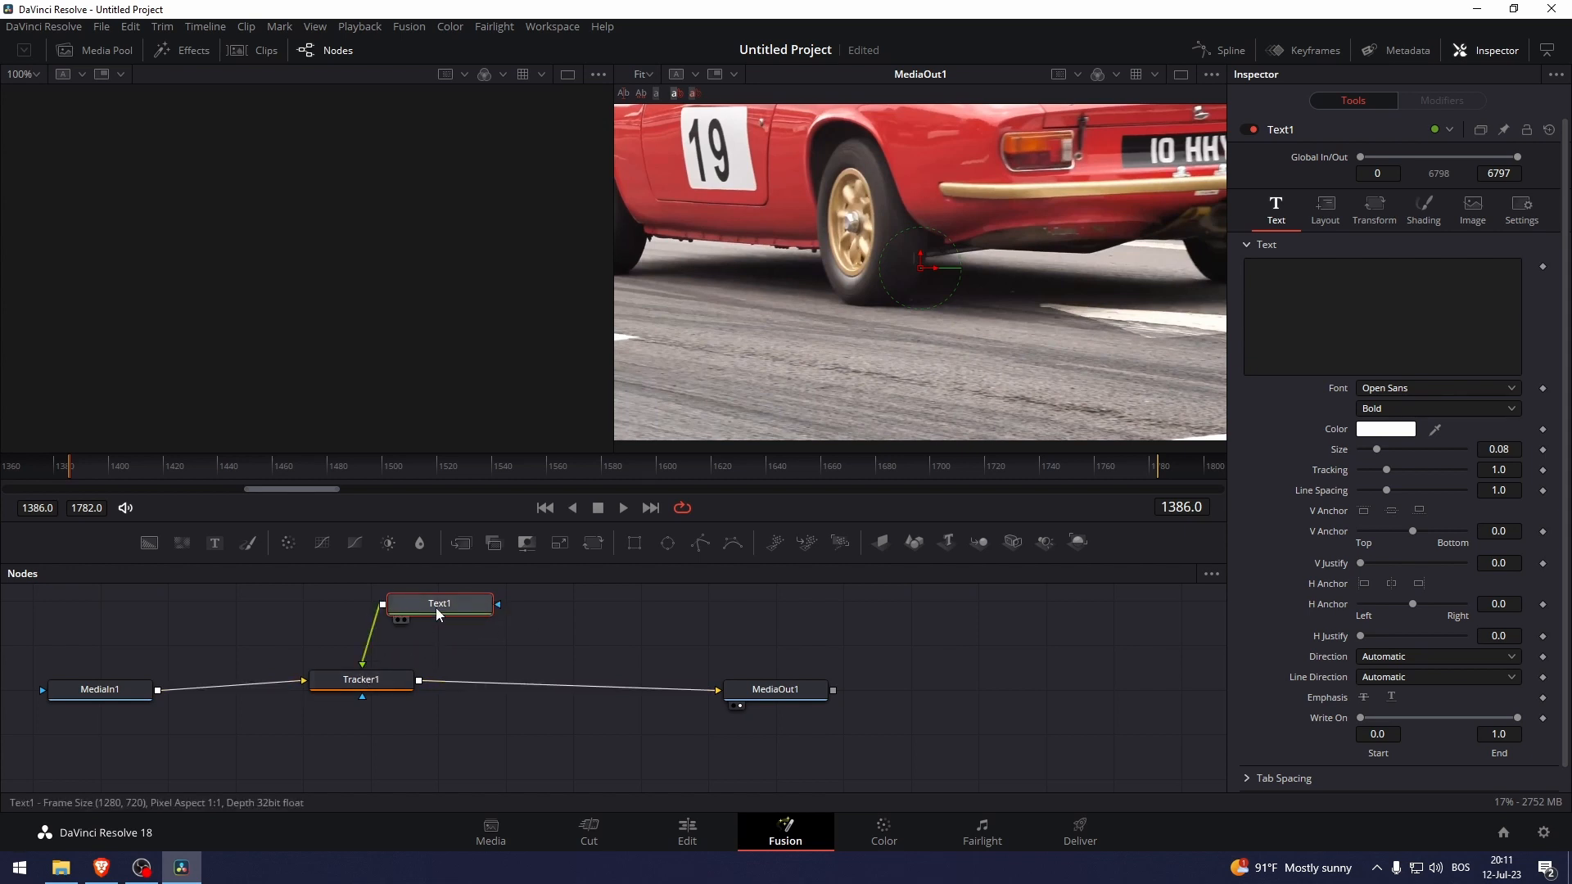
Paste 'Restricted' as Text1's text and reselect Tracker1.
{"action": "left_click", "coordinate": [1302, 336]}
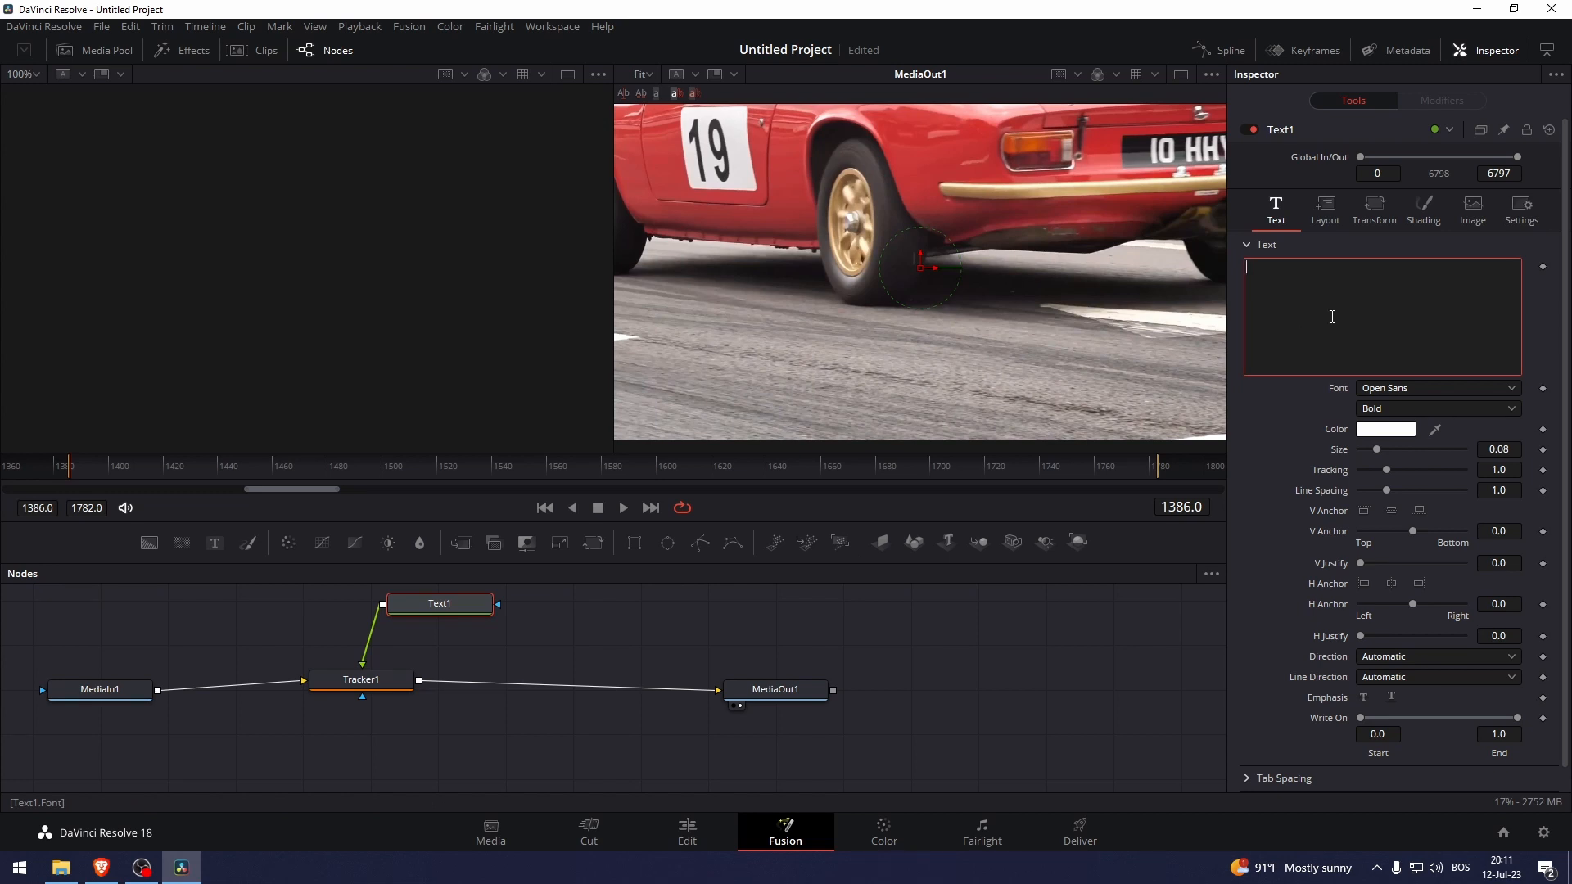
{"action": "type", "text": "Restricted"}
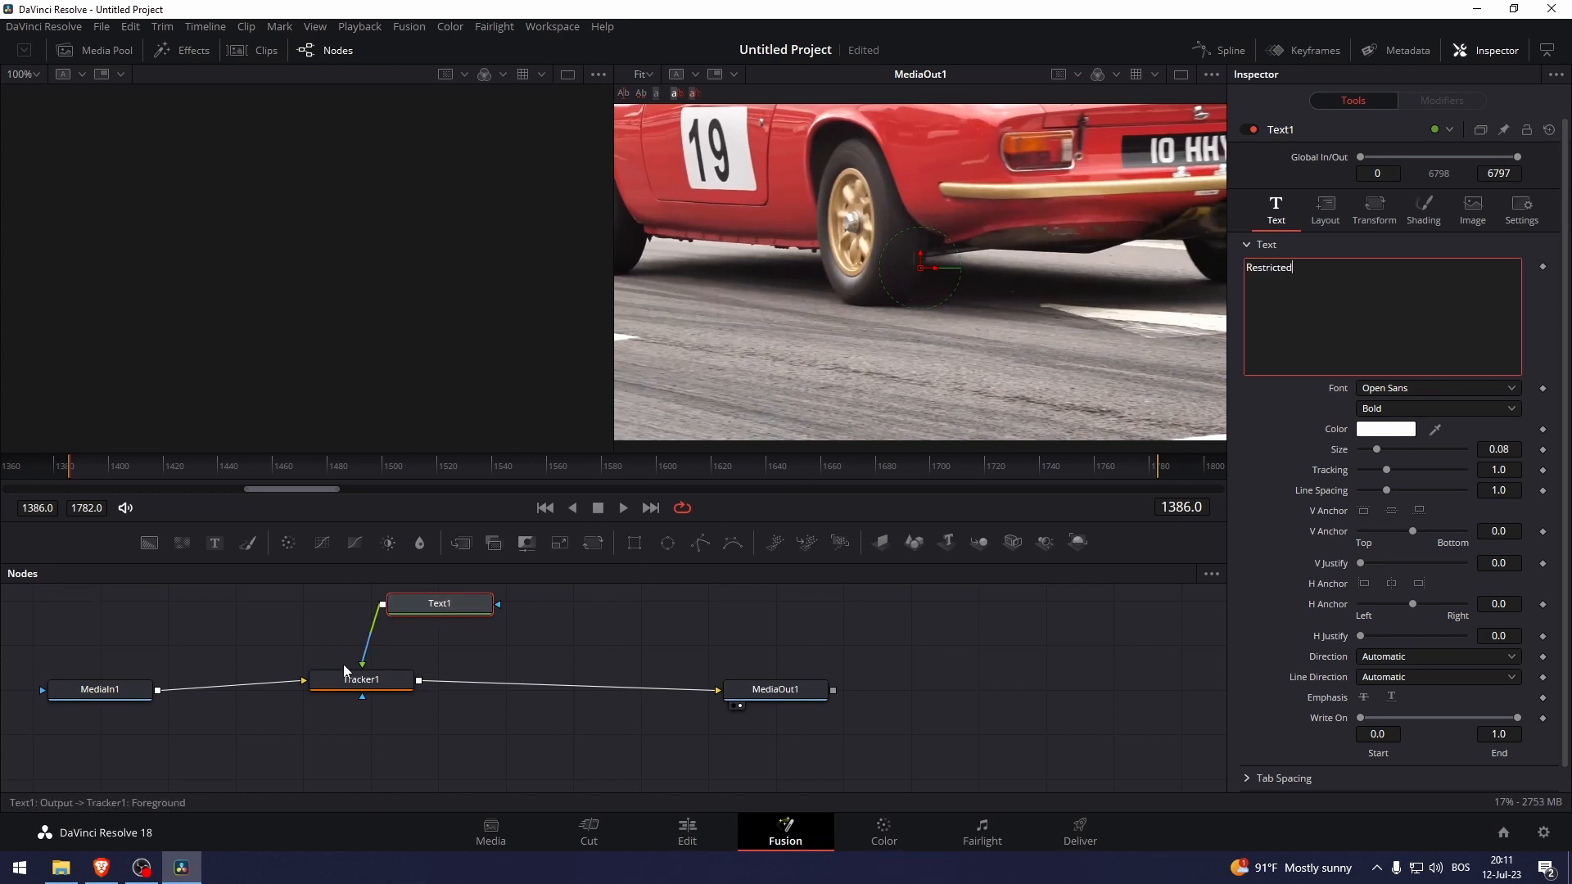
{"action": "left_click", "coordinate": [390, 680]}
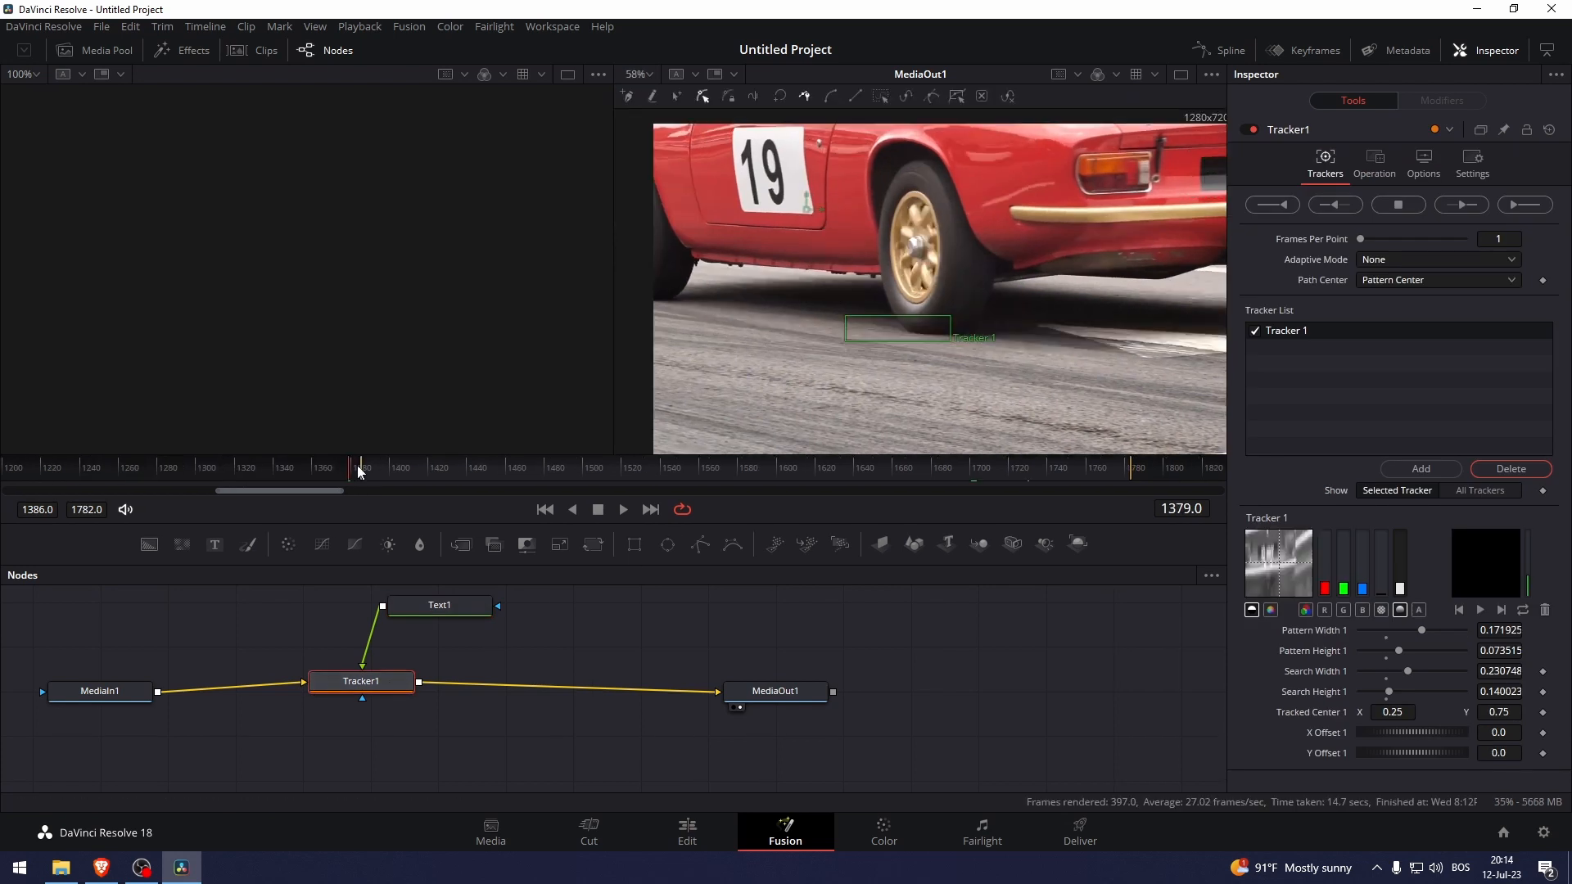
Track the plate forward from frame 1385 to 1782, then scrub back to check the path.
{"action": "left_click_drag", "start_coordinate": [355, 466], "coordinate": [362, 466]}
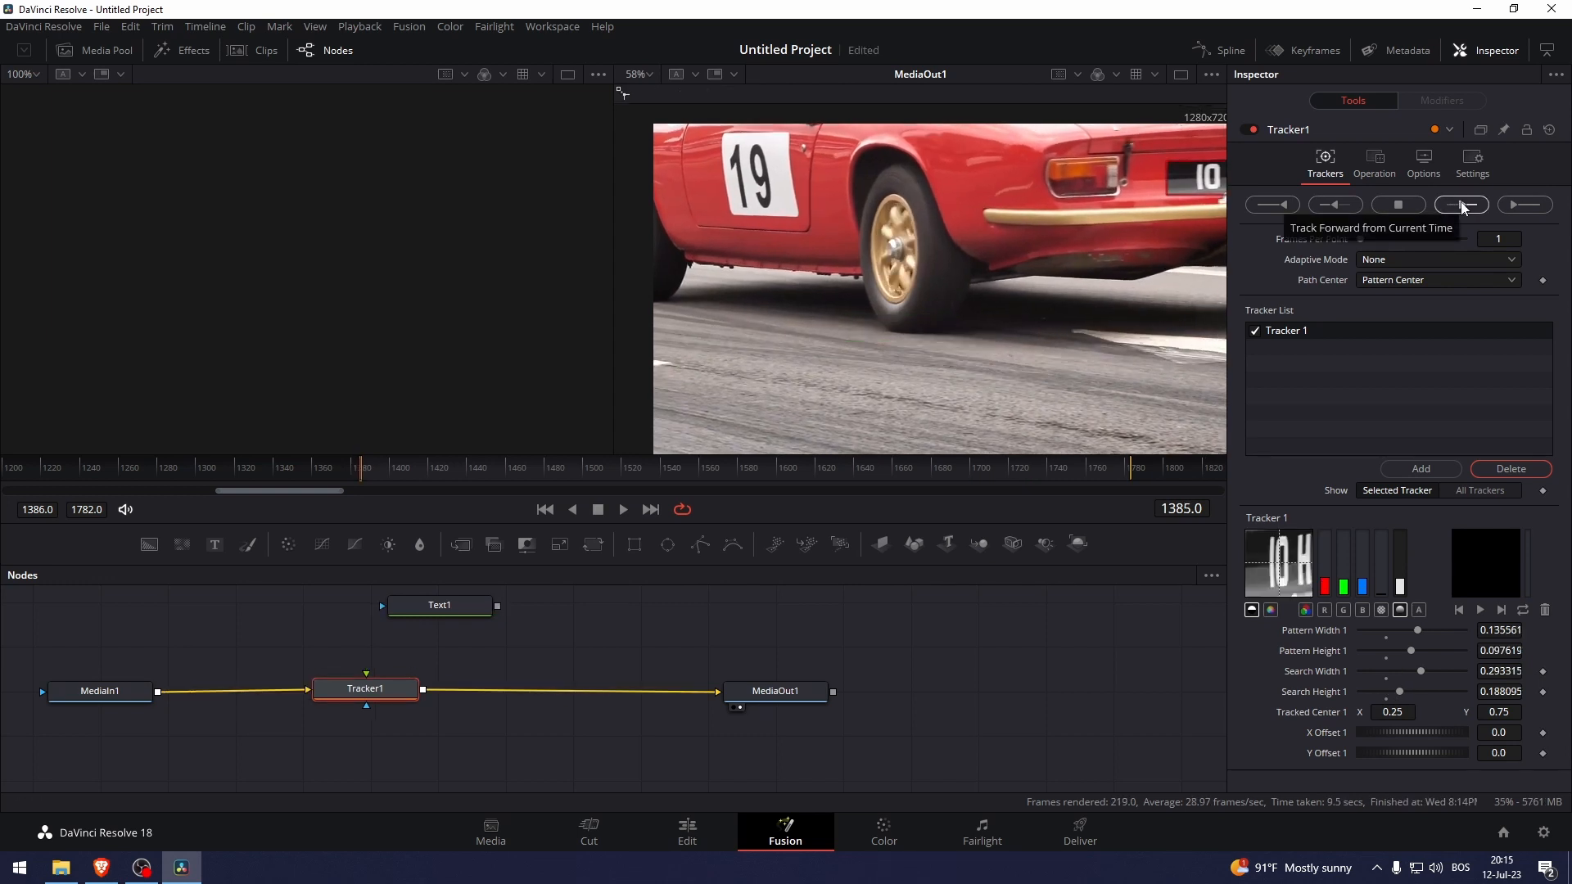
{"action": "left_click", "coordinate": [1462, 206]}
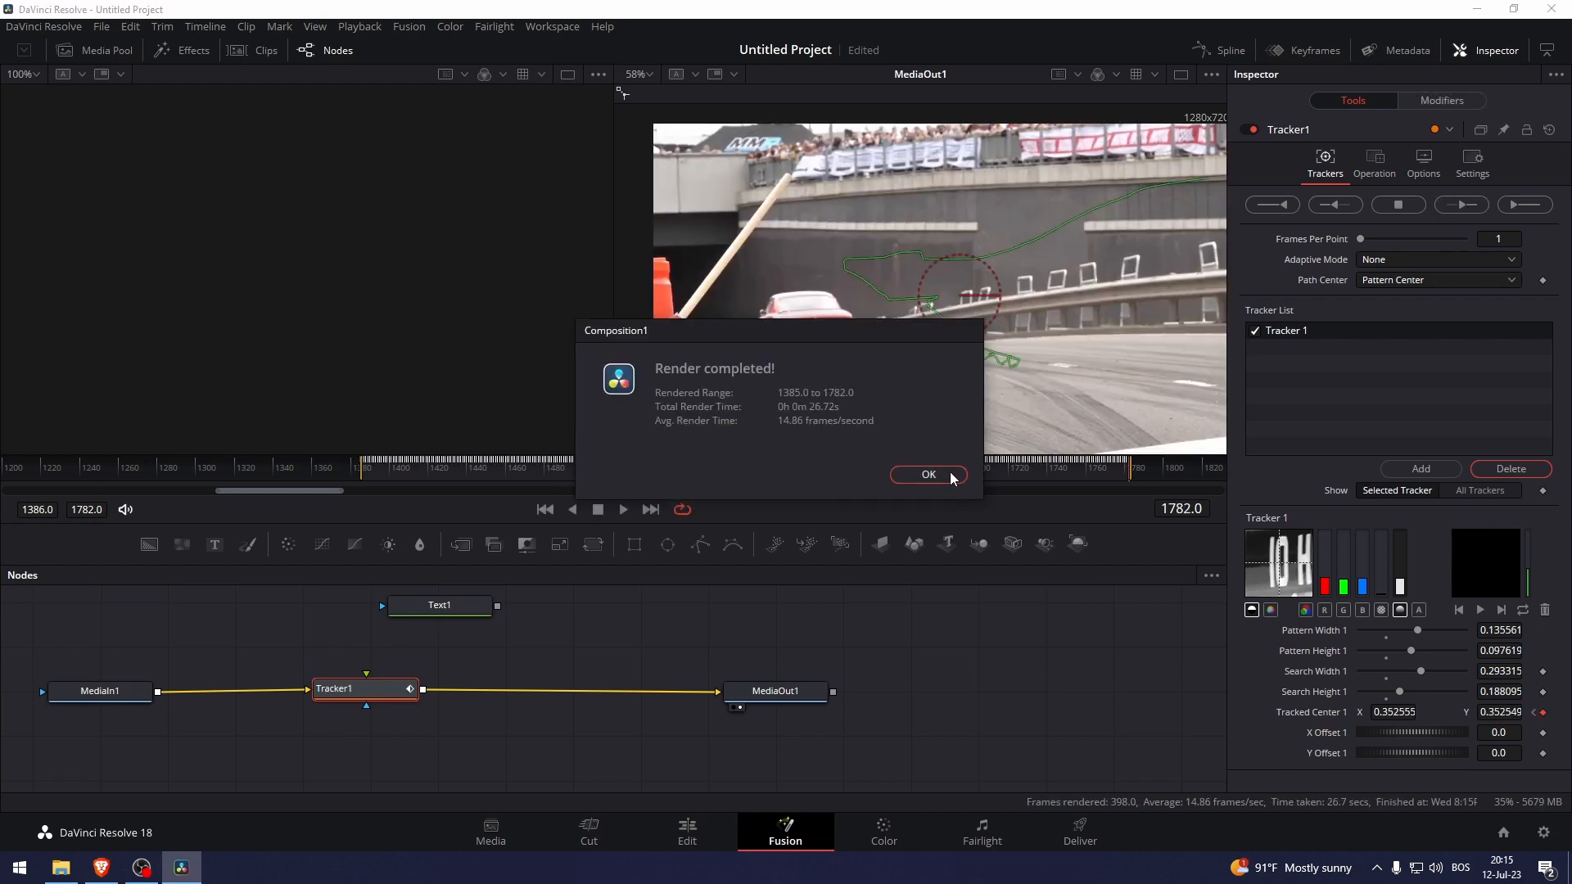
{"action": "left_click", "coordinate": [937, 476]}
{"action": "left_click_drag", "start_coordinate": [712, 470], "coordinate": [892, 488]}
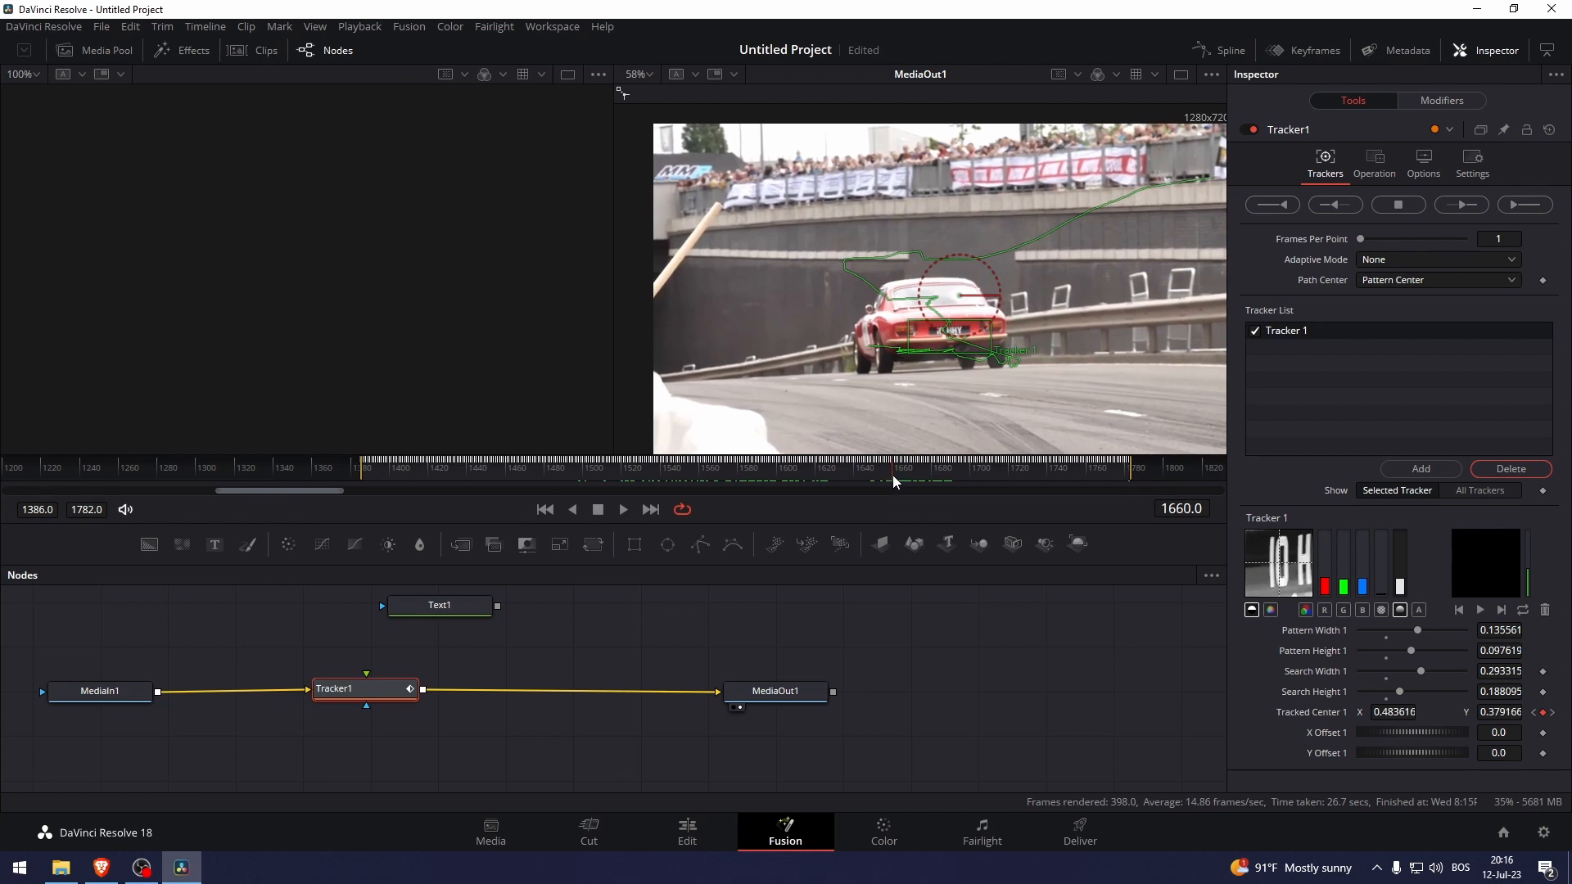
{"action": "scroll", "coordinate": [892, 475], "scroll_direction": "up", "scroll_amount": 5}
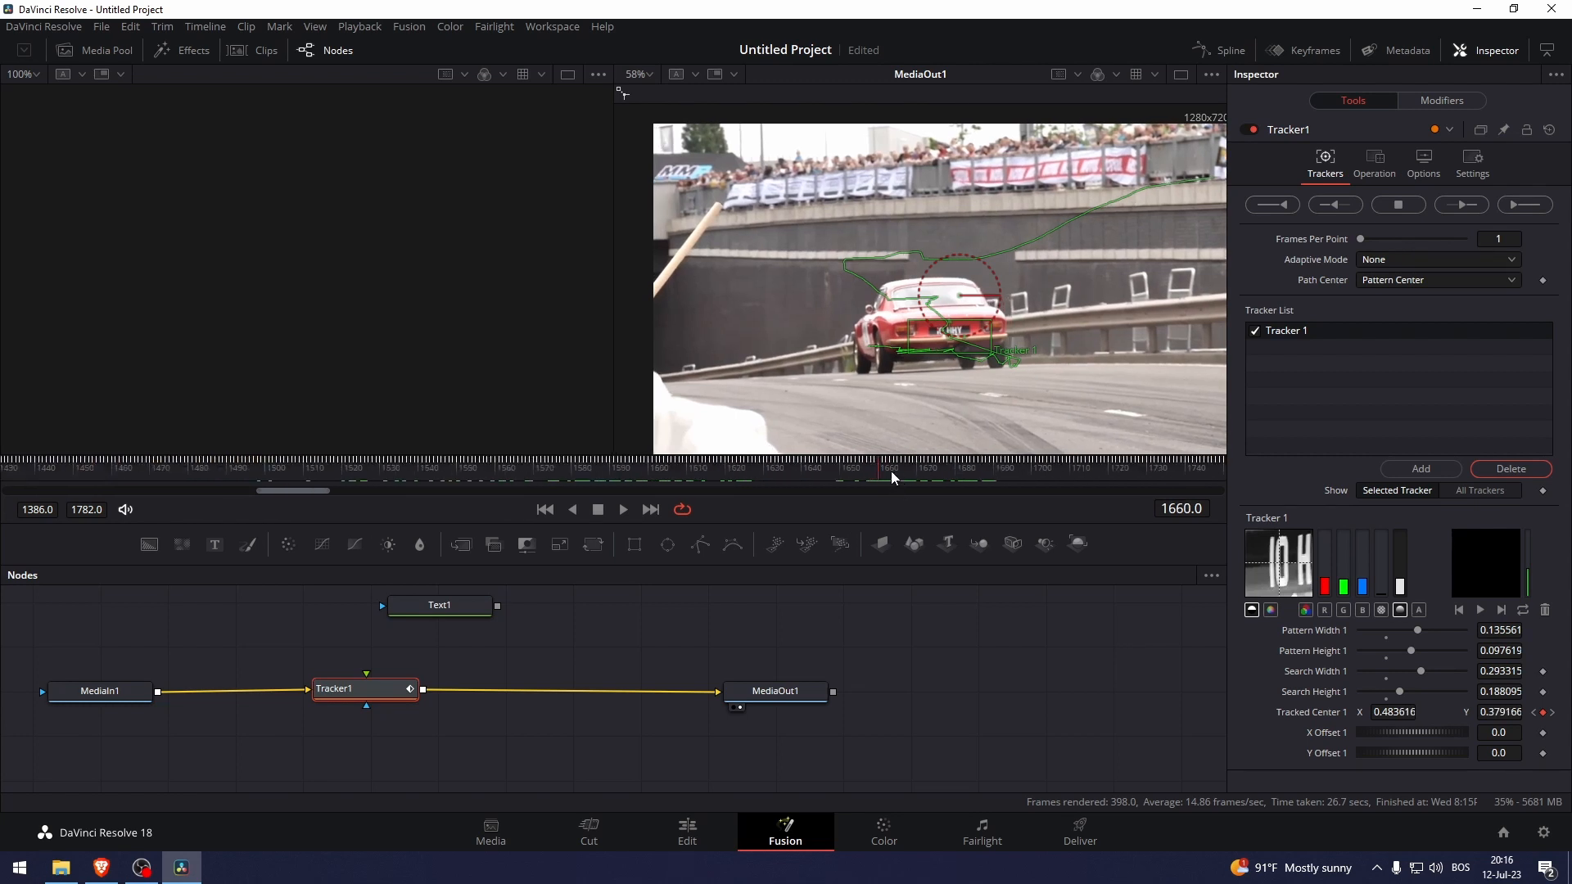
{"action": "scroll", "coordinate": [892, 469], "scroll_direction": "up", "scroll_amount": 3}
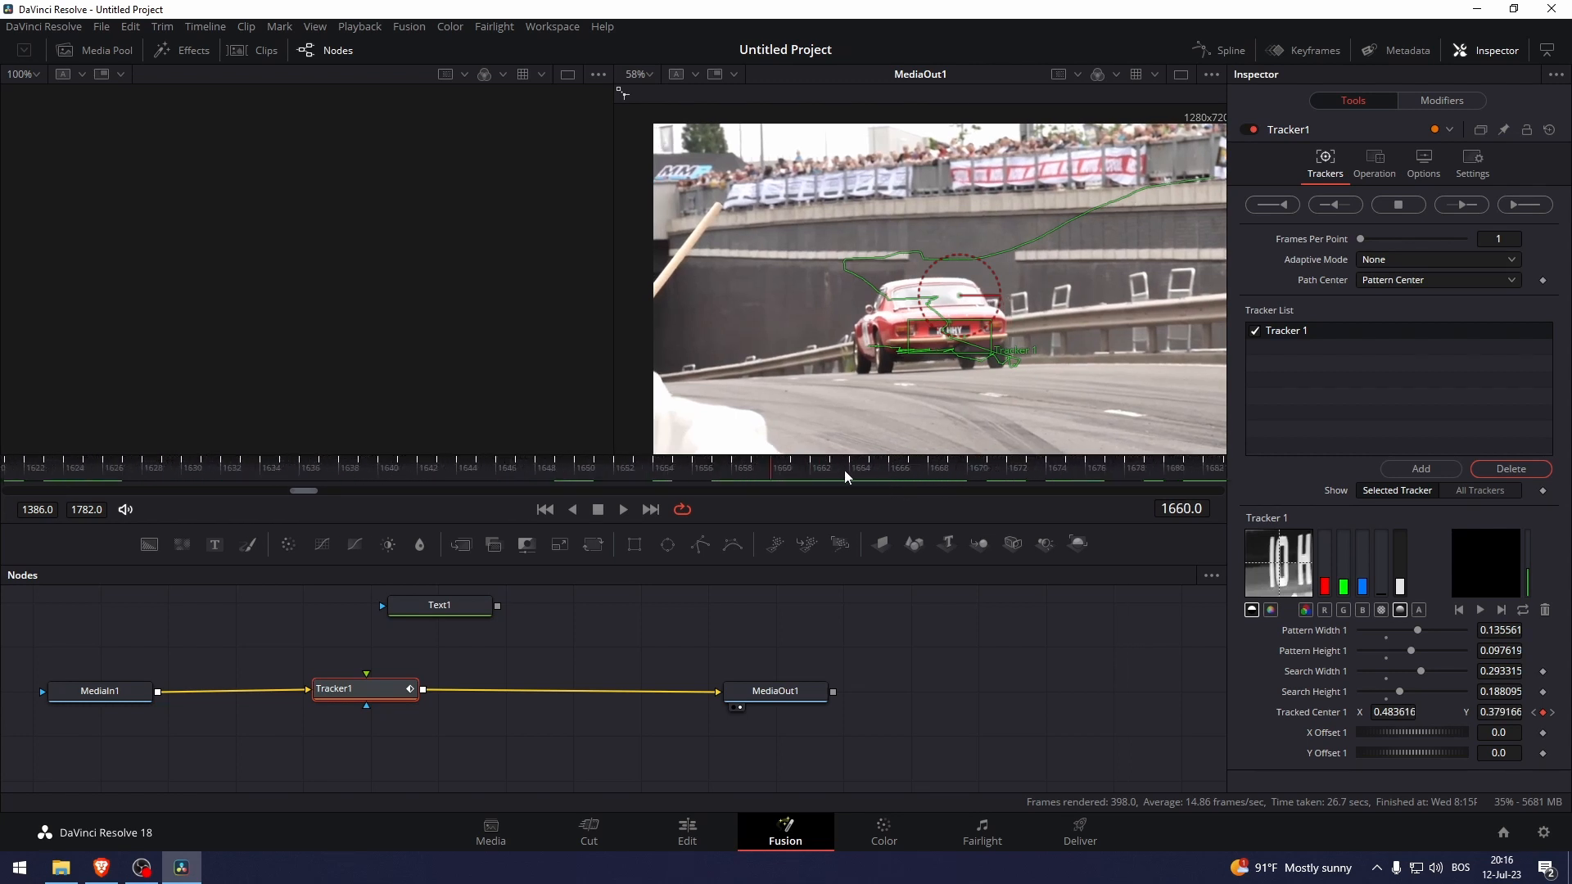
{"action": "left_click", "coordinate": [795, 468]}
Zoom the viewer in and step to frame 1693 to inspect the plate.
{"action": "scroll", "coordinate": [915, 350], "scroll_direction": "up", "scroll_amount": 3}
{"action": "scroll", "coordinate": [915, 350], "scroll_direction": "down", "scroll_amount": 2}
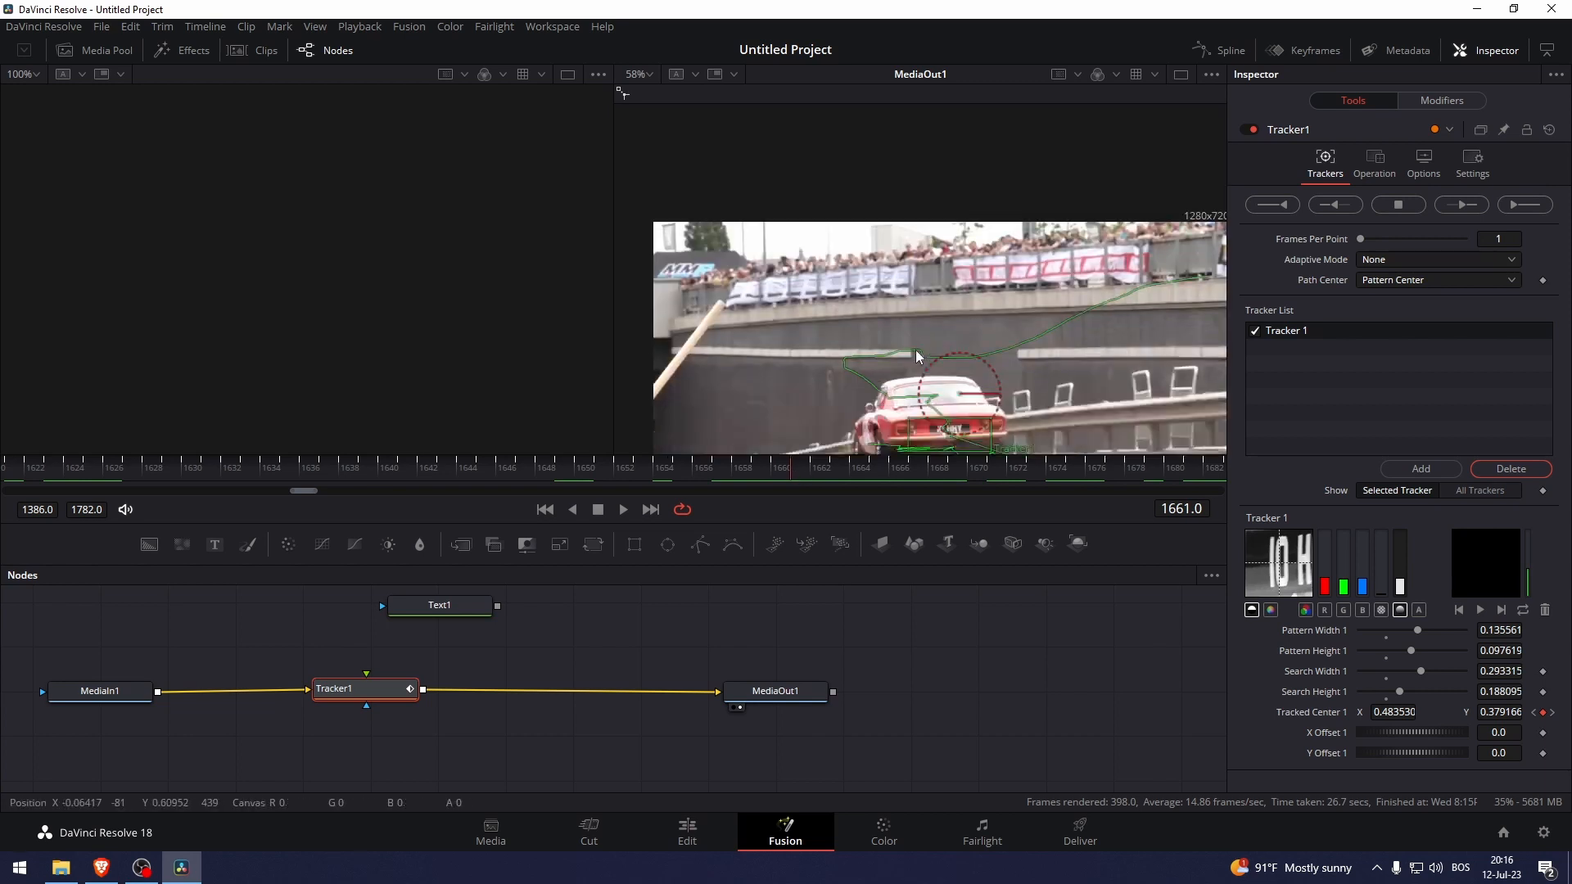
{"action": "scroll", "coordinate": [915, 351], "scroll_direction": "down", "scroll_amount": 2}
{"action": "scroll", "coordinate": [843, 319], "scroll_direction": "up", "scroll_amount": 5}
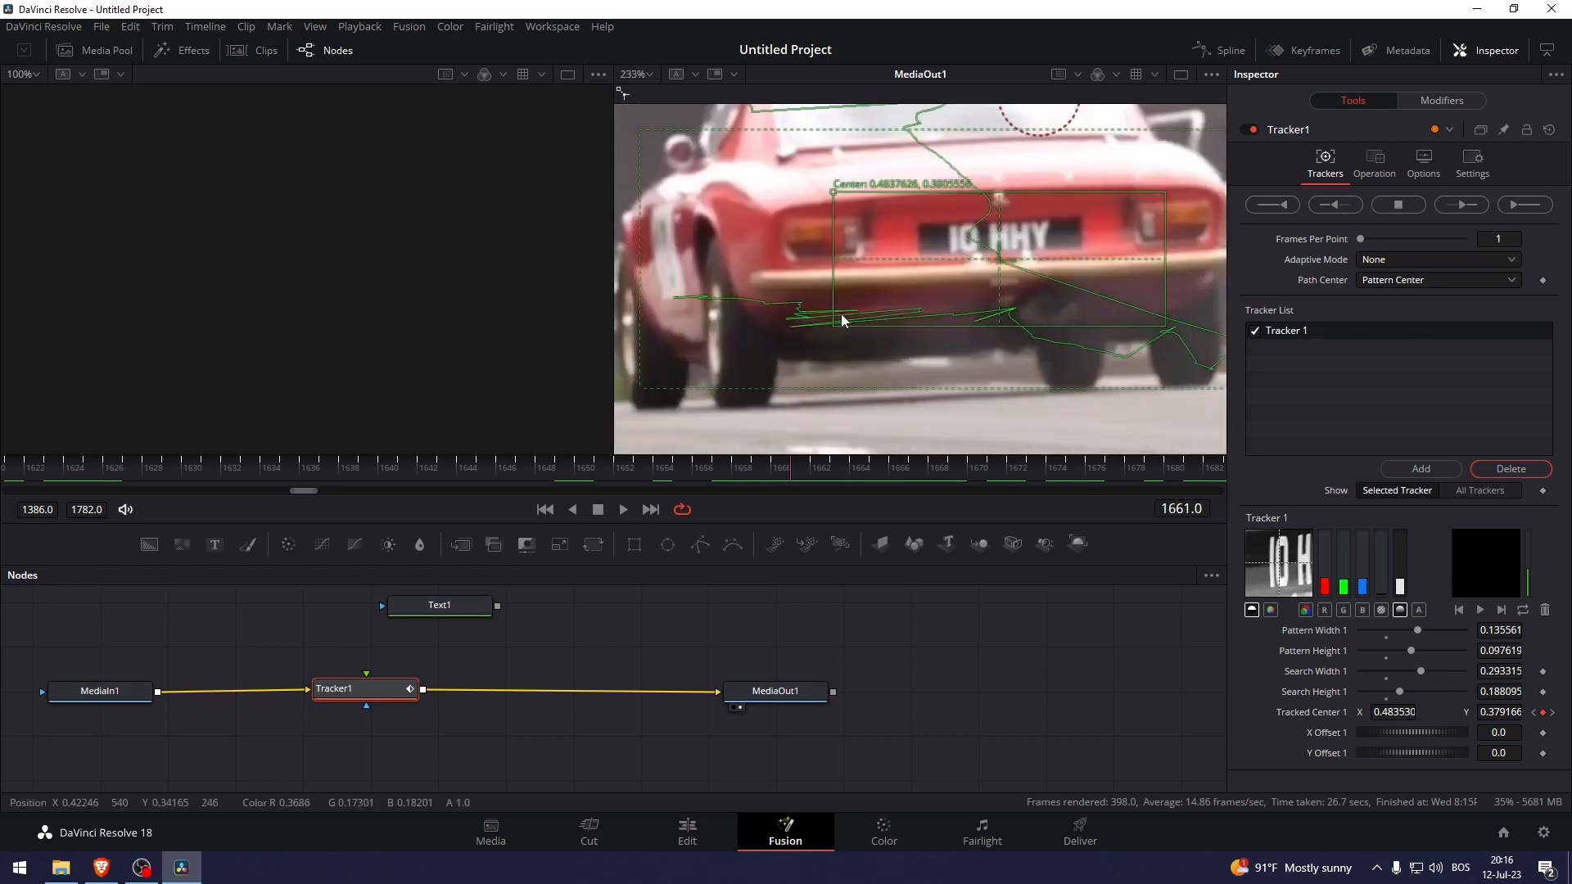
{"action": "left_click", "coordinate": [819, 471]}
{"action": "mouse_move", "coordinate": [811, 473]}
{"action": "left_mouse_down"}
{"action": "mouse_move", "coordinate": [768, 476]}
{"action": "mouse_move", "coordinate": [823, 477]}
{"action": "left_mouse_up"}
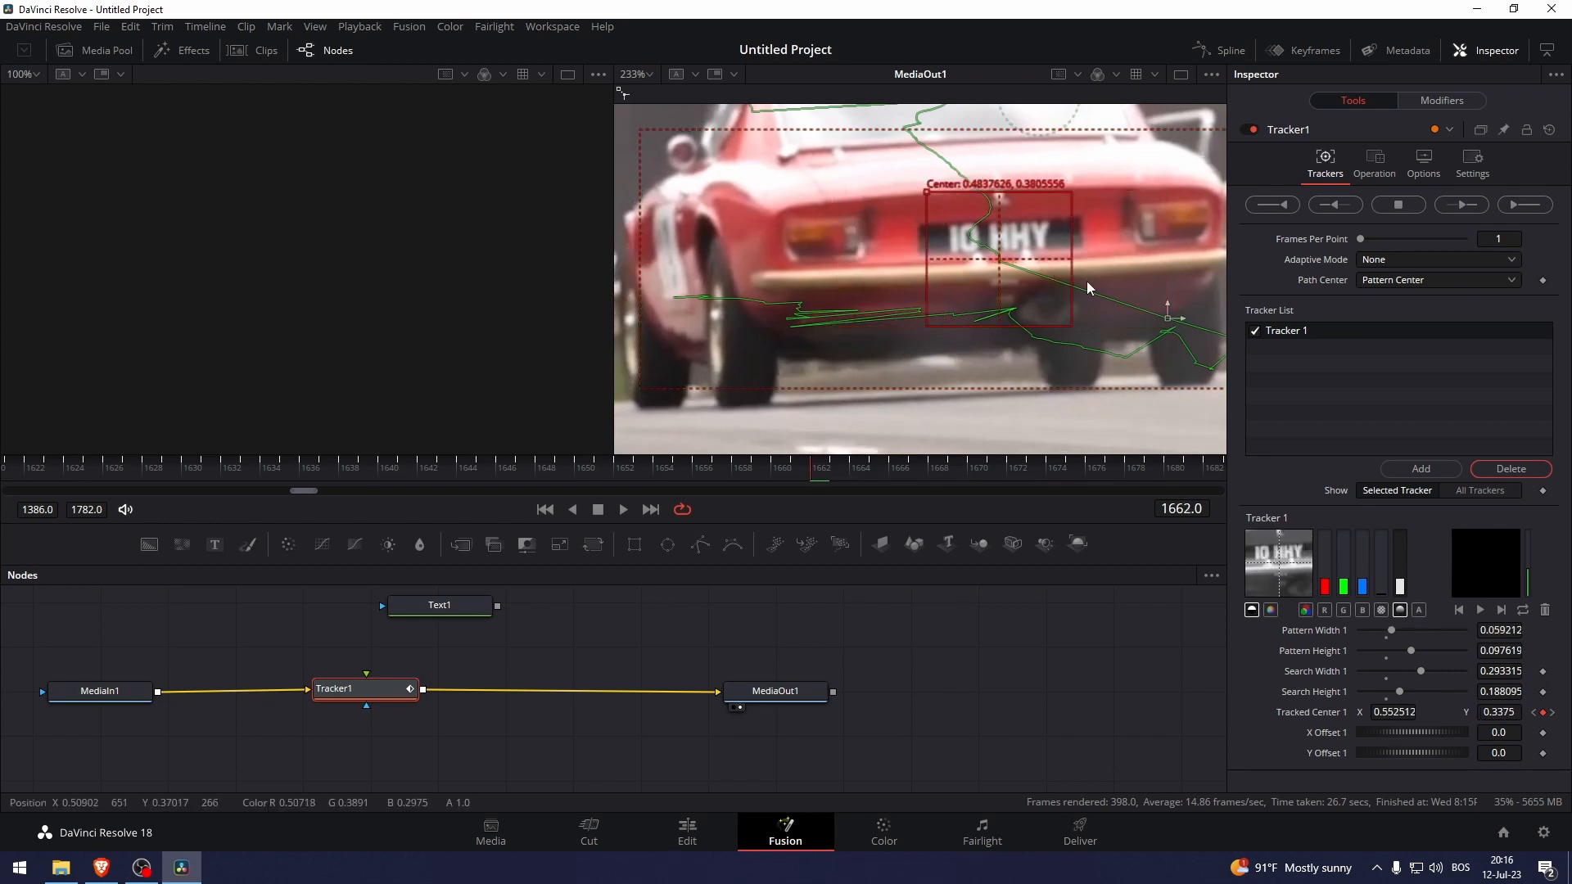
Refit the pattern box on the plate and shrink the search area to 0.173407 × 0.095692.
{"action": "left_click_drag", "start_coordinate": [1064, 287], "coordinate": [992, 239]}
{"action": "left_click", "coordinate": [831, 463]}
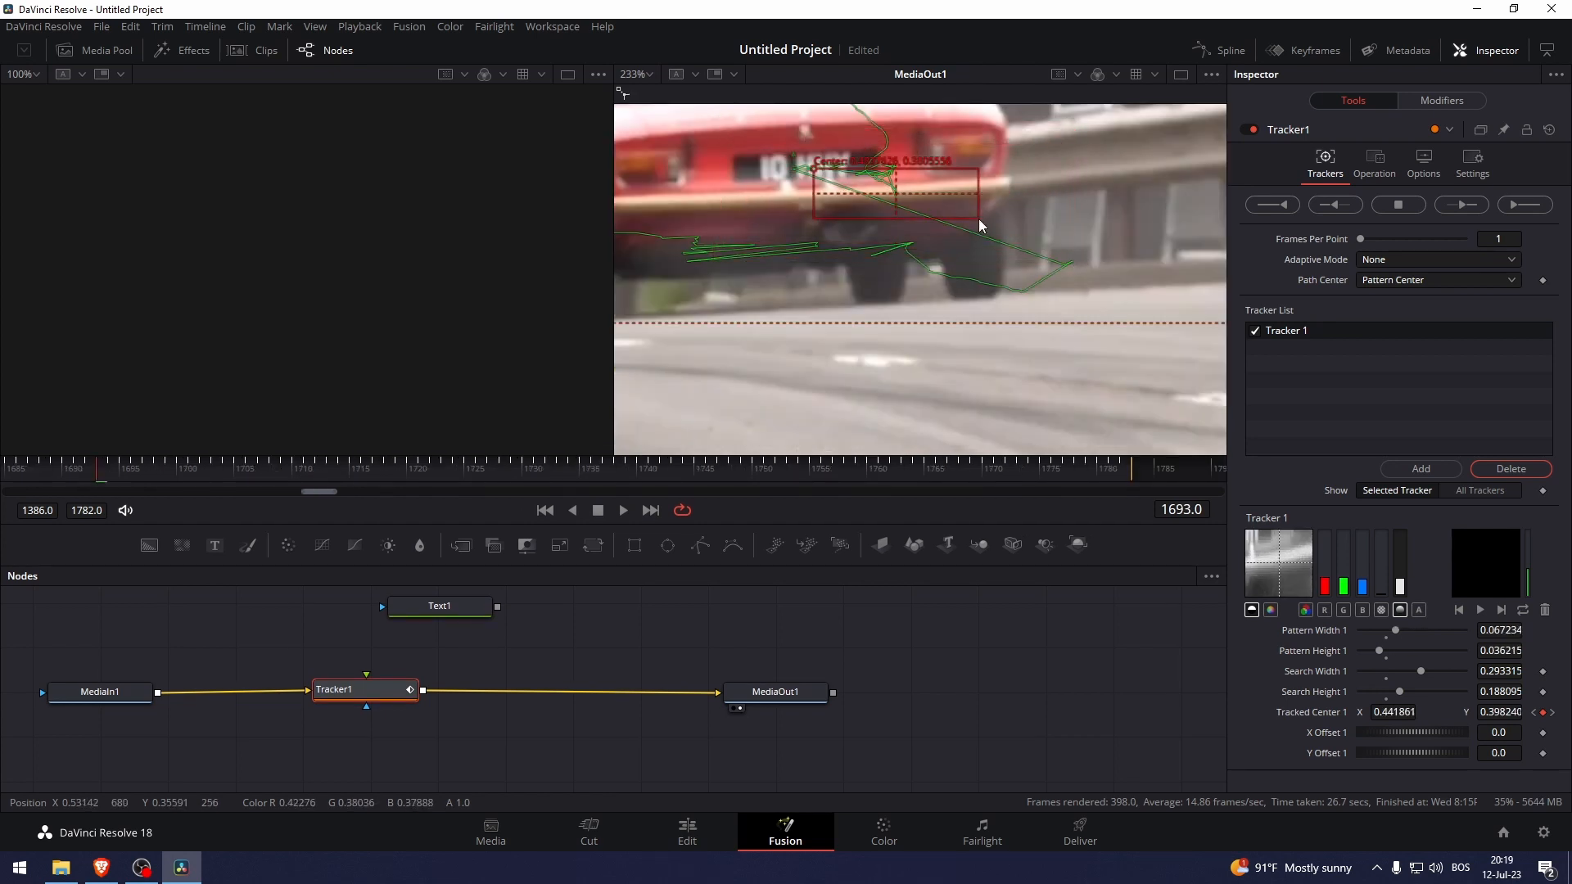
{"action": "left_click_drag", "start_coordinate": [979, 218], "coordinate": [991, 227]}
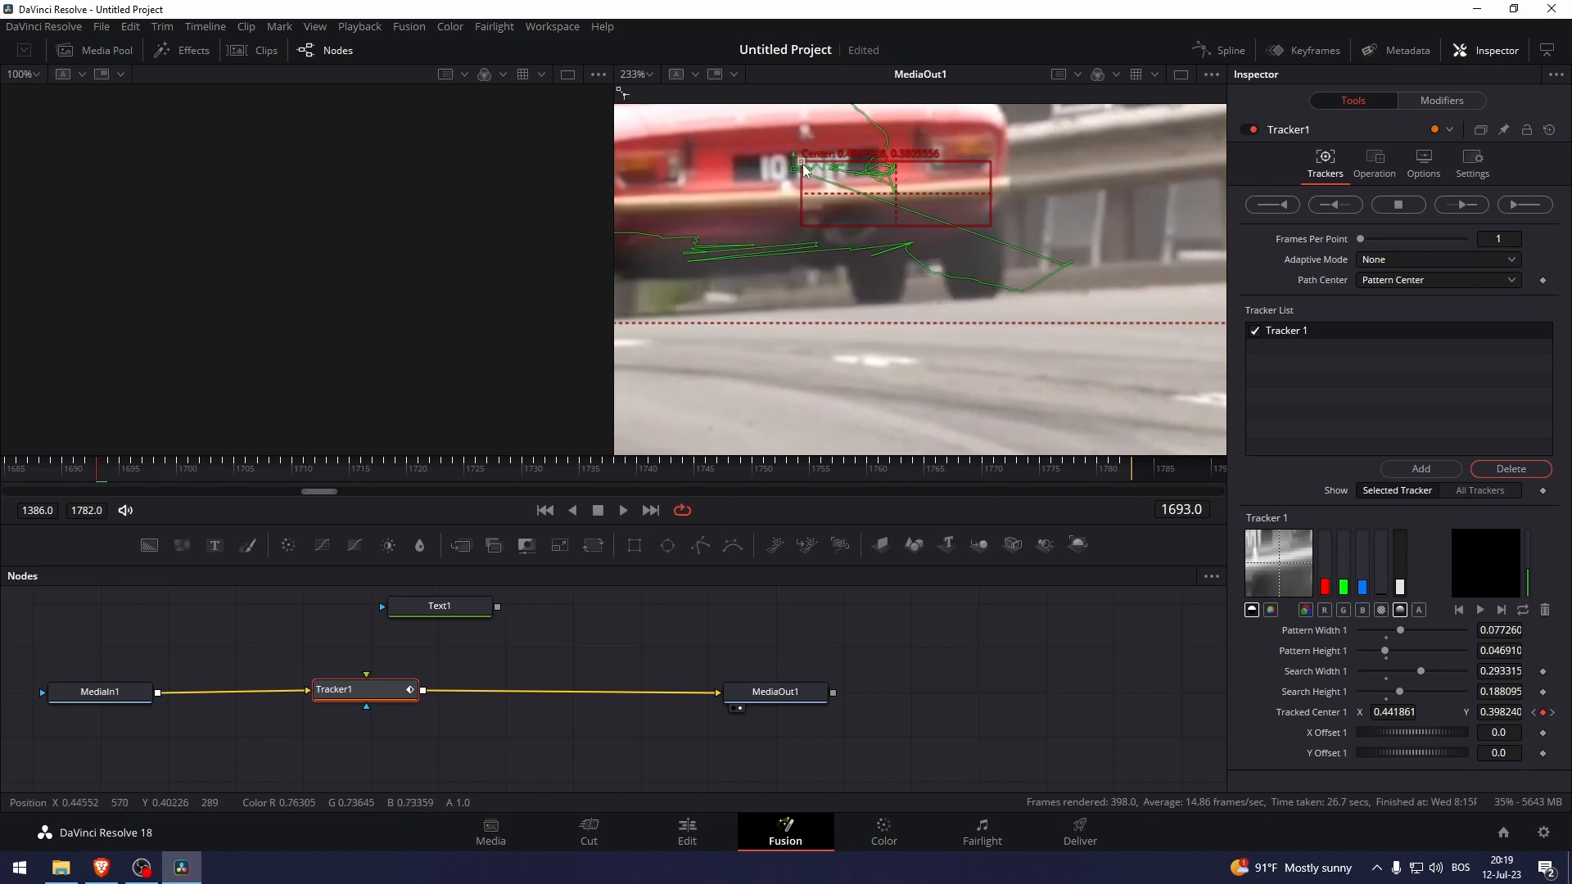
{"action": "left_click_drag", "start_coordinate": [803, 169], "coordinate": [683, 136]}
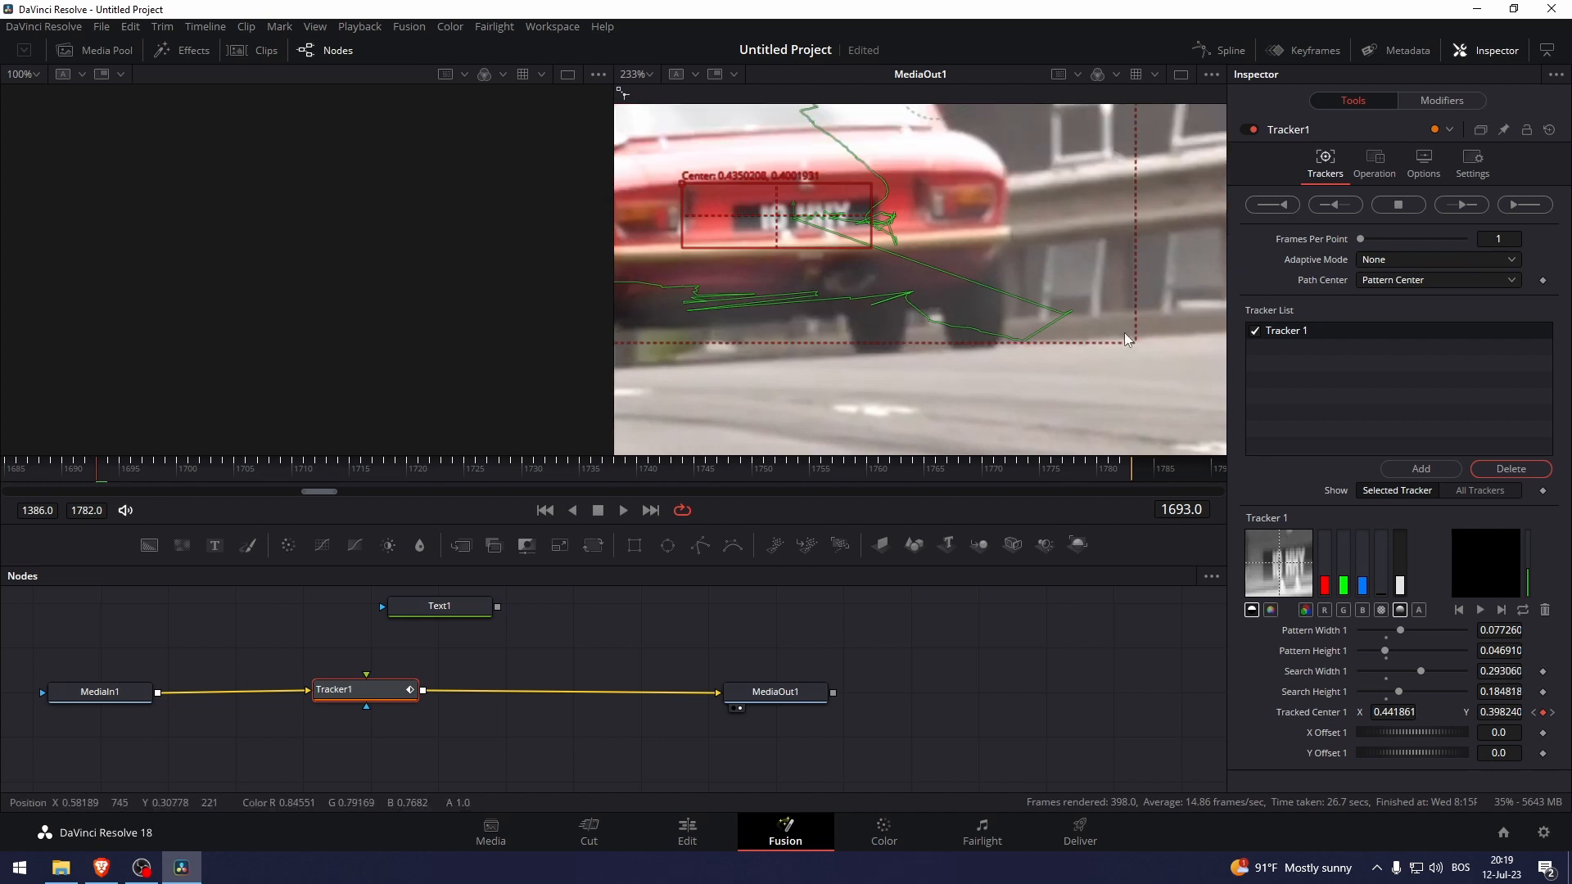
{"action": "left_click_drag", "start_coordinate": [1138, 344], "coordinate": [989, 281]}
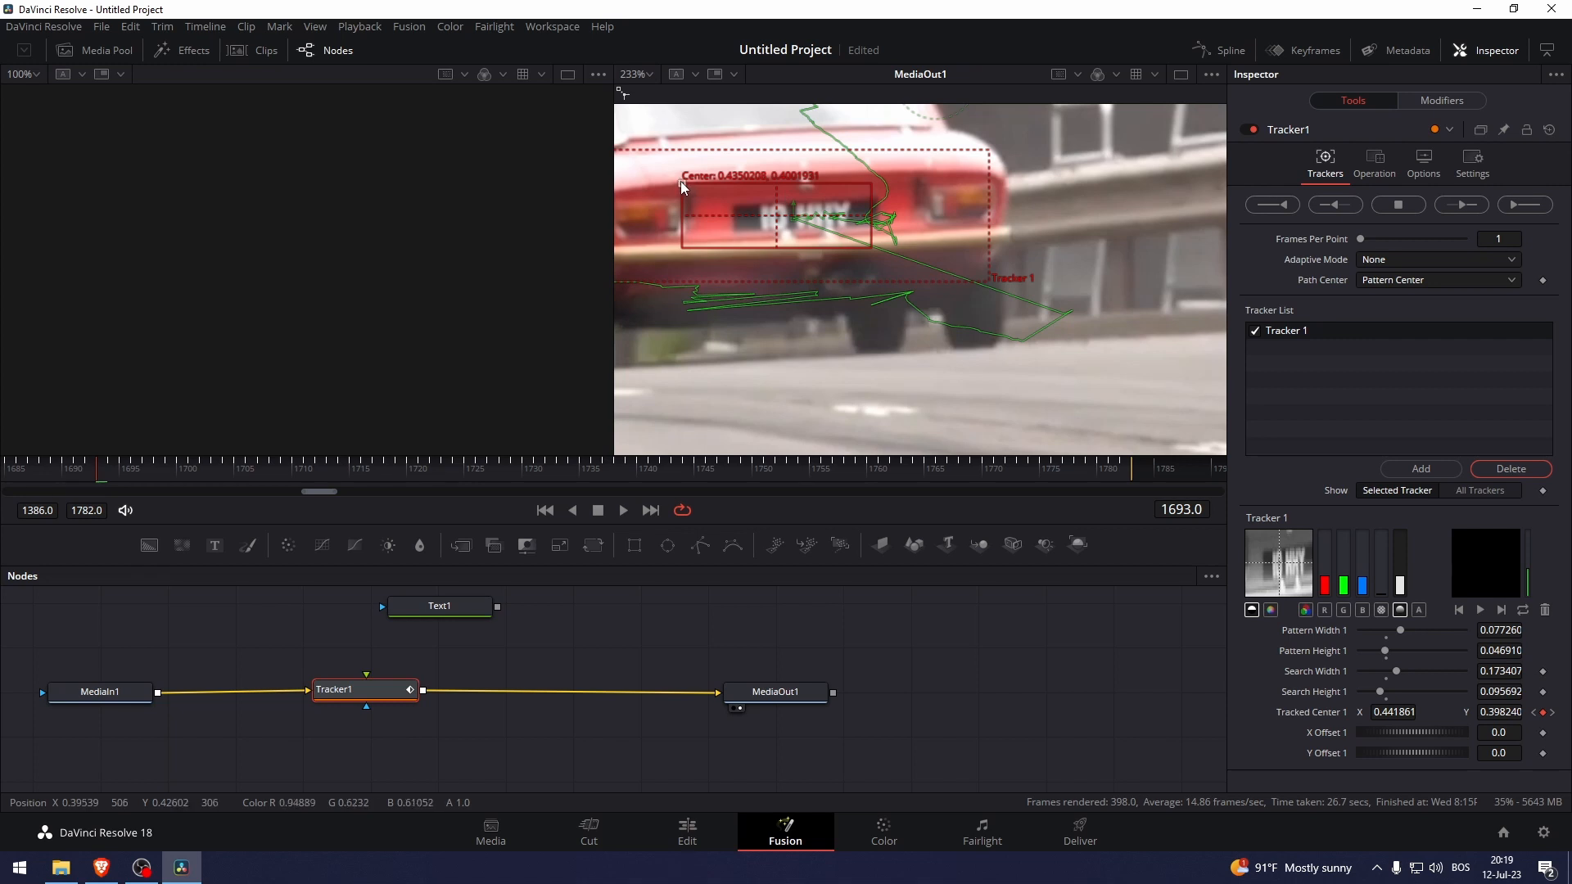
{"action": "left_click_drag", "start_coordinate": [680, 180], "coordinate": [705, 182]}
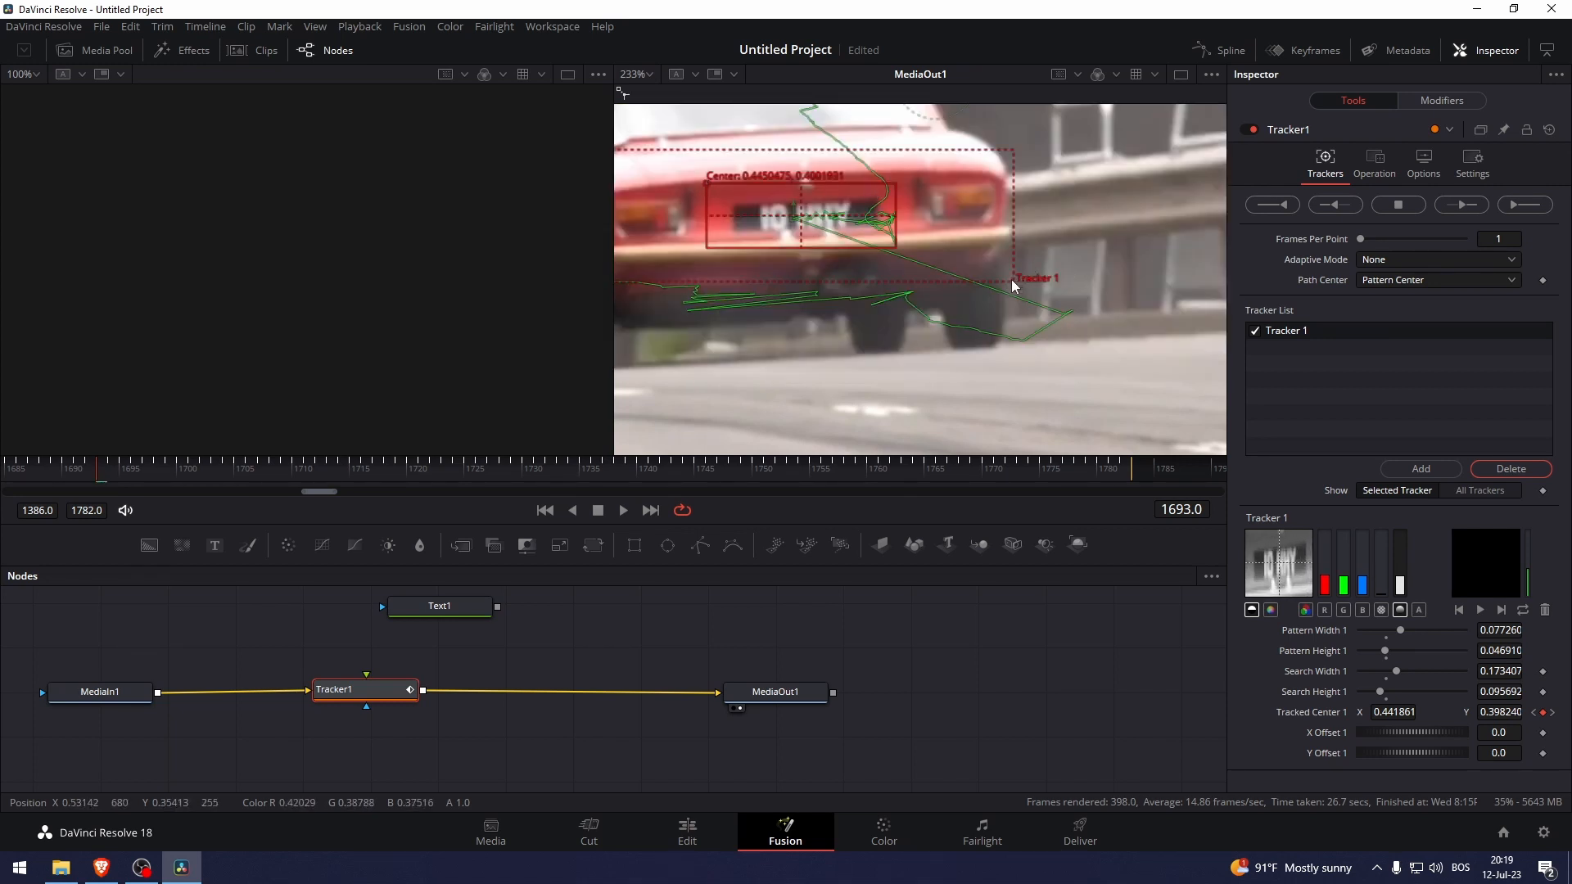
{"action": "left_click_drag", "start_coordinate": [1010, 285], "coordinate": [989, 273]}
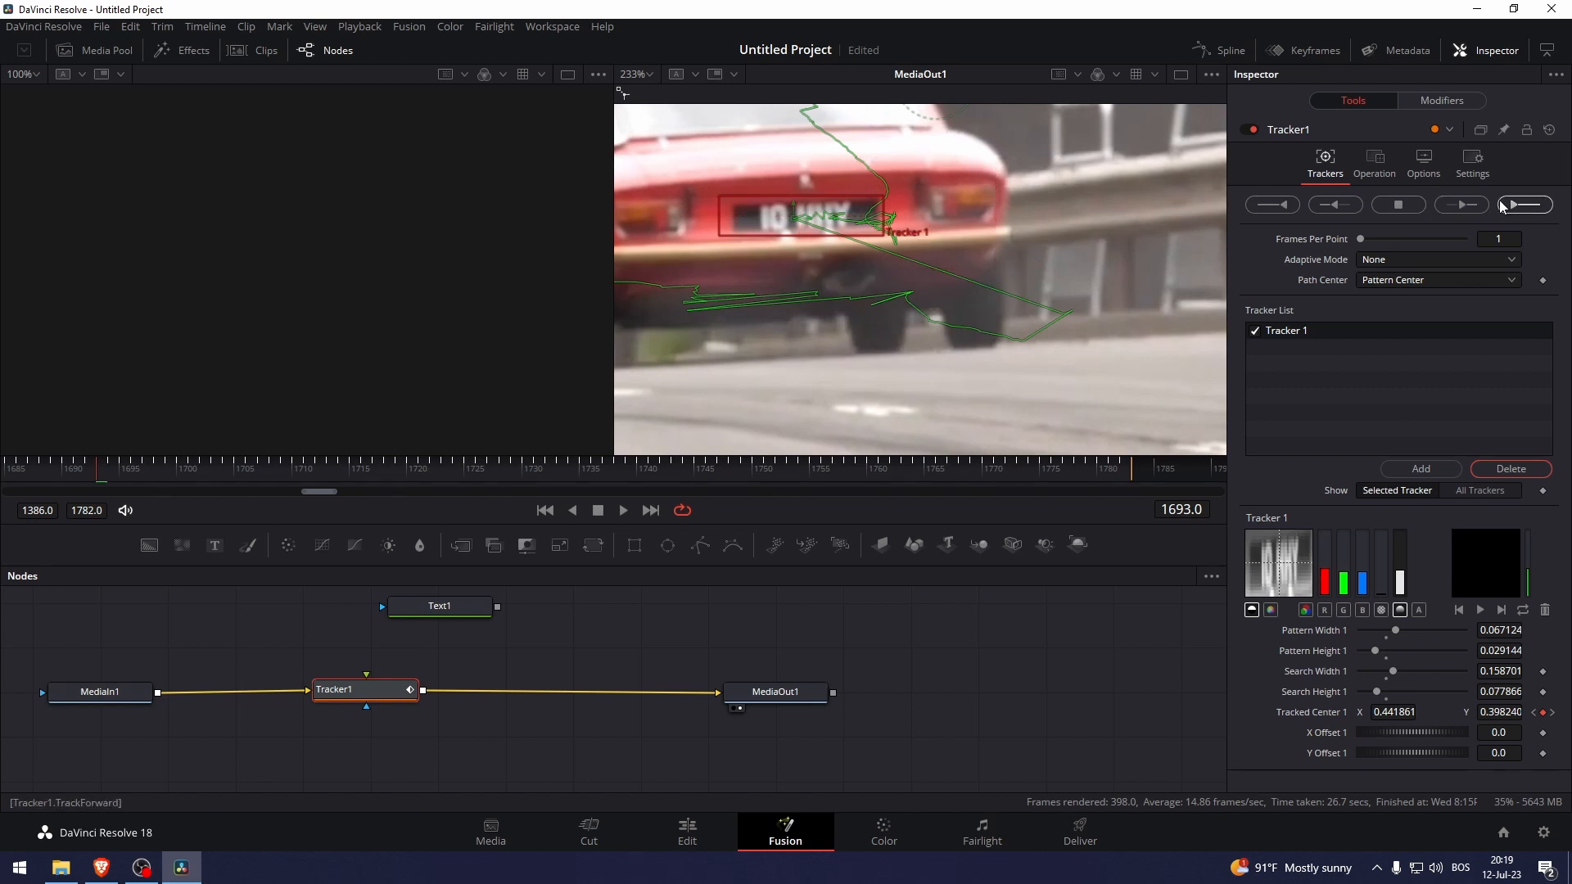
Re-track the plate forward from frame 1693 to 1782 and zoom the viewer back out.
{"action": "left_click", "coordinate": [1463, 204]}
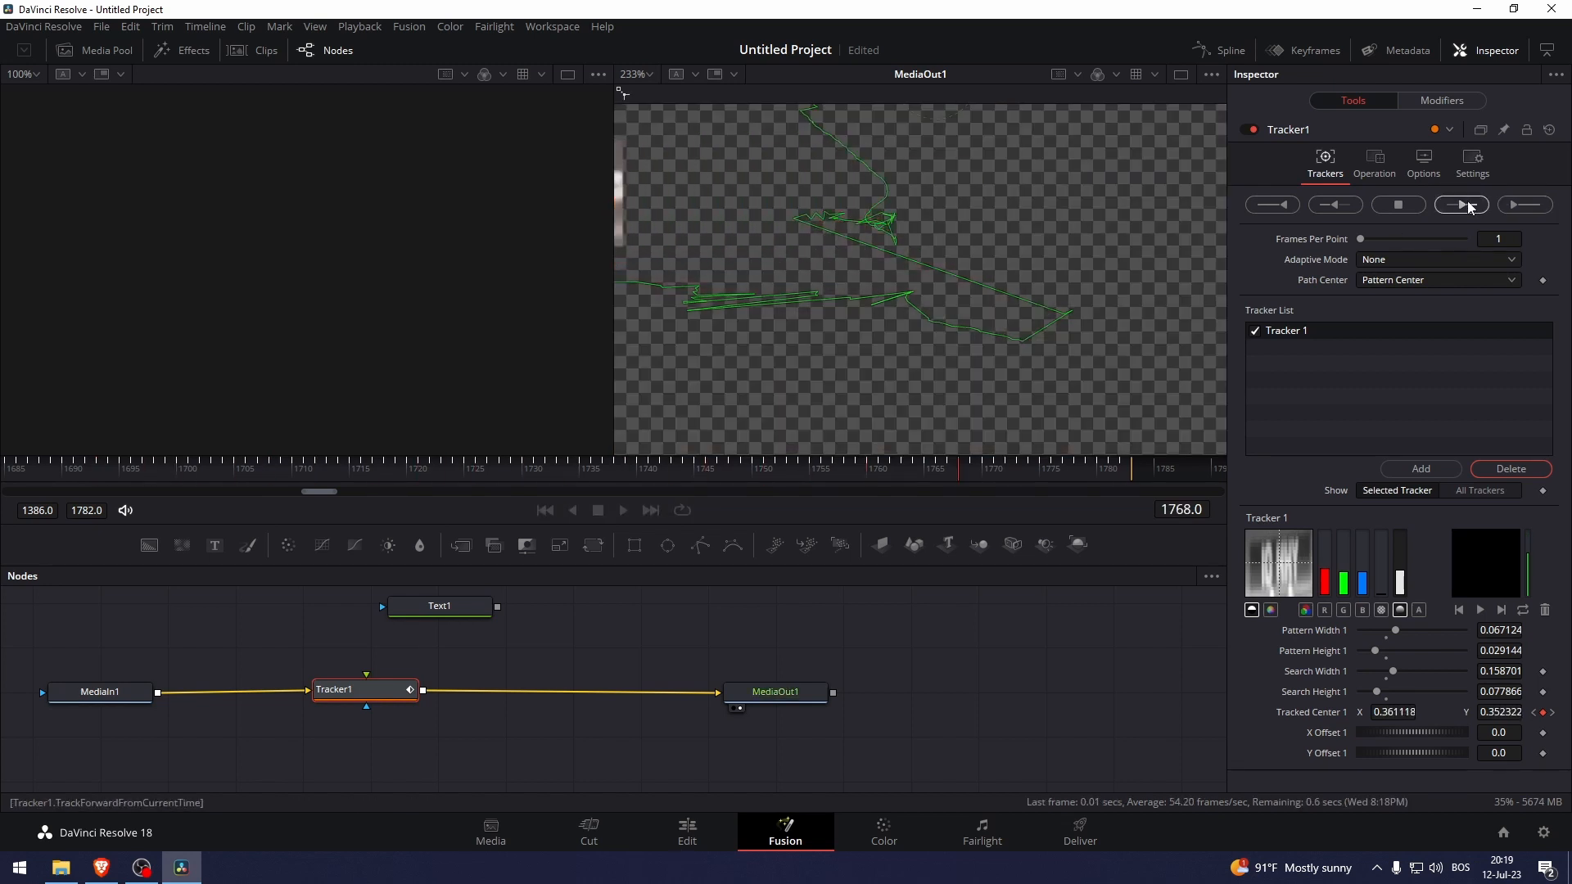
{"action": "left_click", "coordinate": [910, 475]}
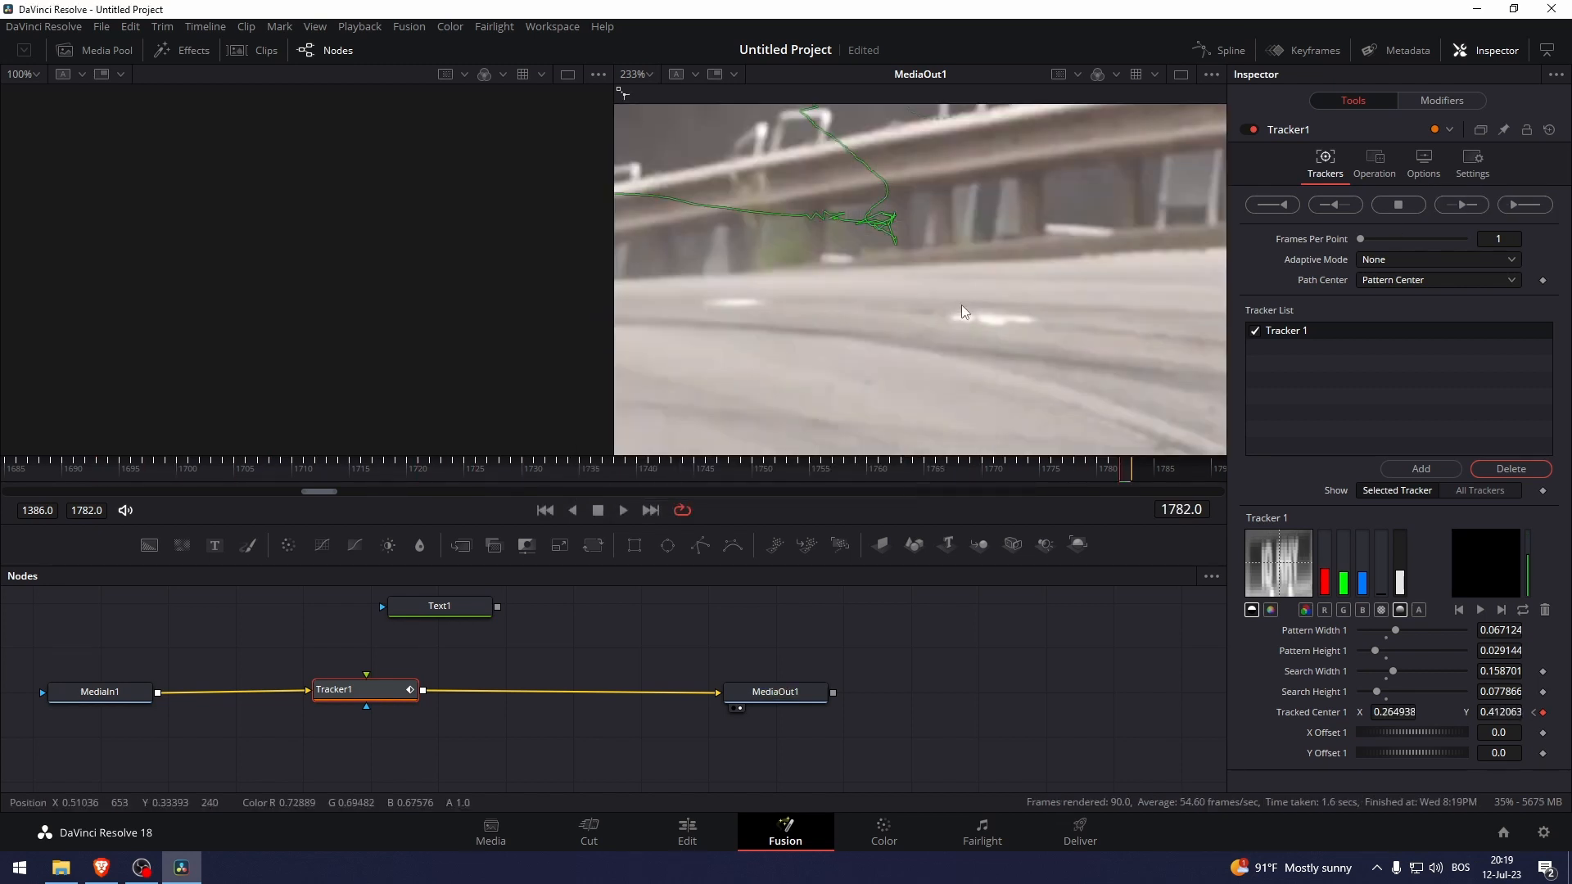
{"action": "scroll", "coordinate": [969, 313], "scroll_direction": "down", "scroll_amount": 5}
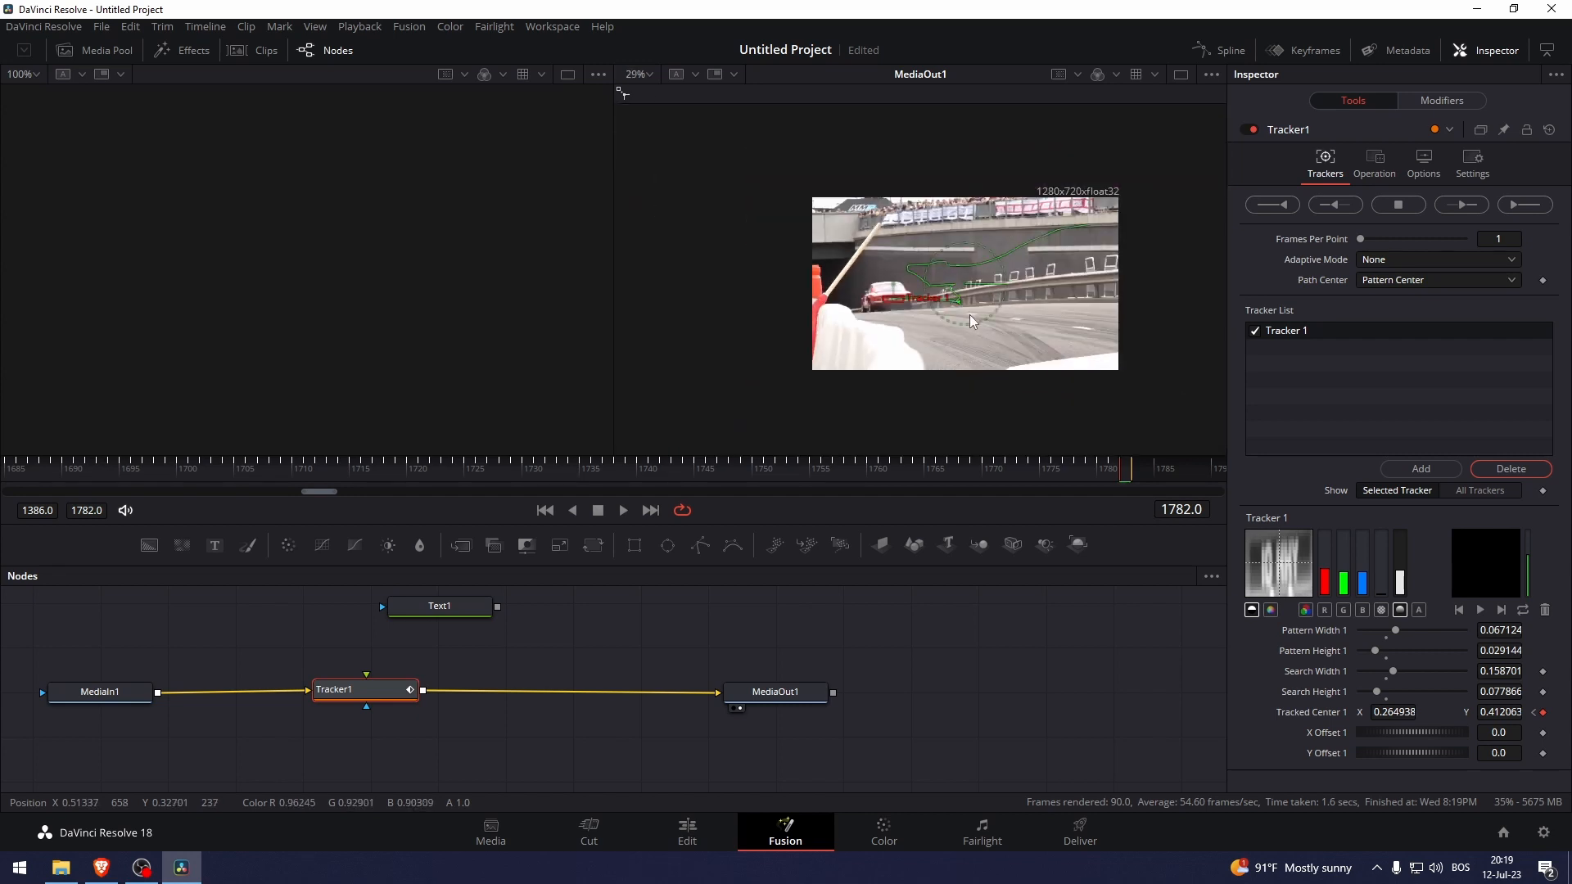
{"action": "scroll", "coordinate": [969, 314], "scroll_direction": "up", "scroll_amount": 3}
{"action": "scroll", "coordinate": [809, 317], "scroll_direction": "down", "scroll_amount": 3}
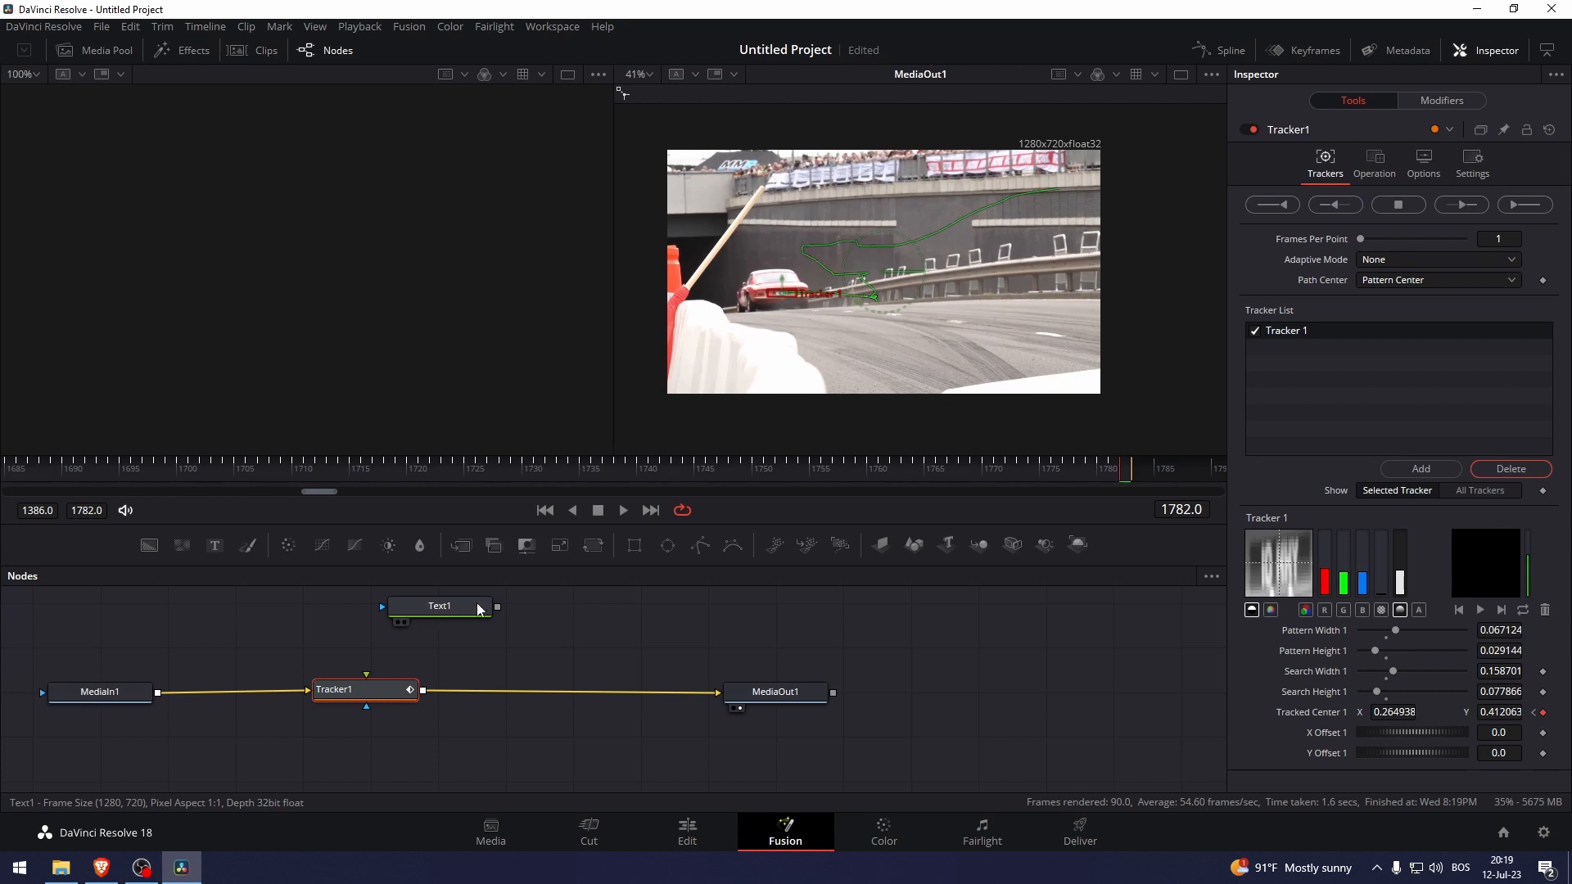
Plug Text1 into Tracker1's foreground and set the tracker Operation to Match Move.
{"action": "left_click_drag", "start_coordinate": [497, 606], "coordinate": [478, 645]}
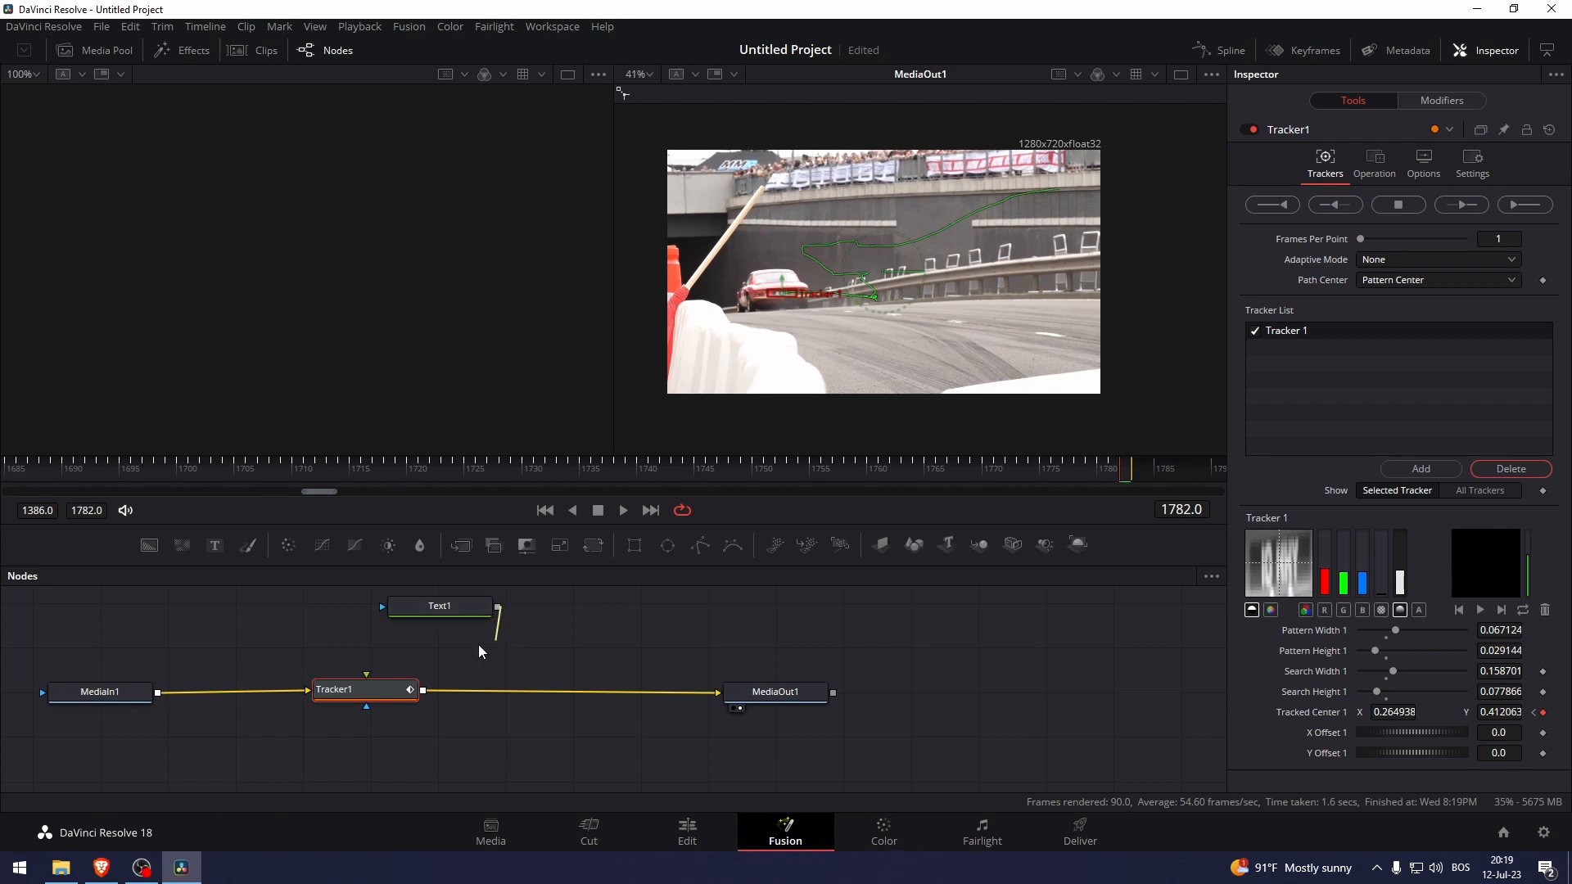
{"action": "left_click_drag", "start_coordinate": [366, 677], "coordinate": [366, 678]}
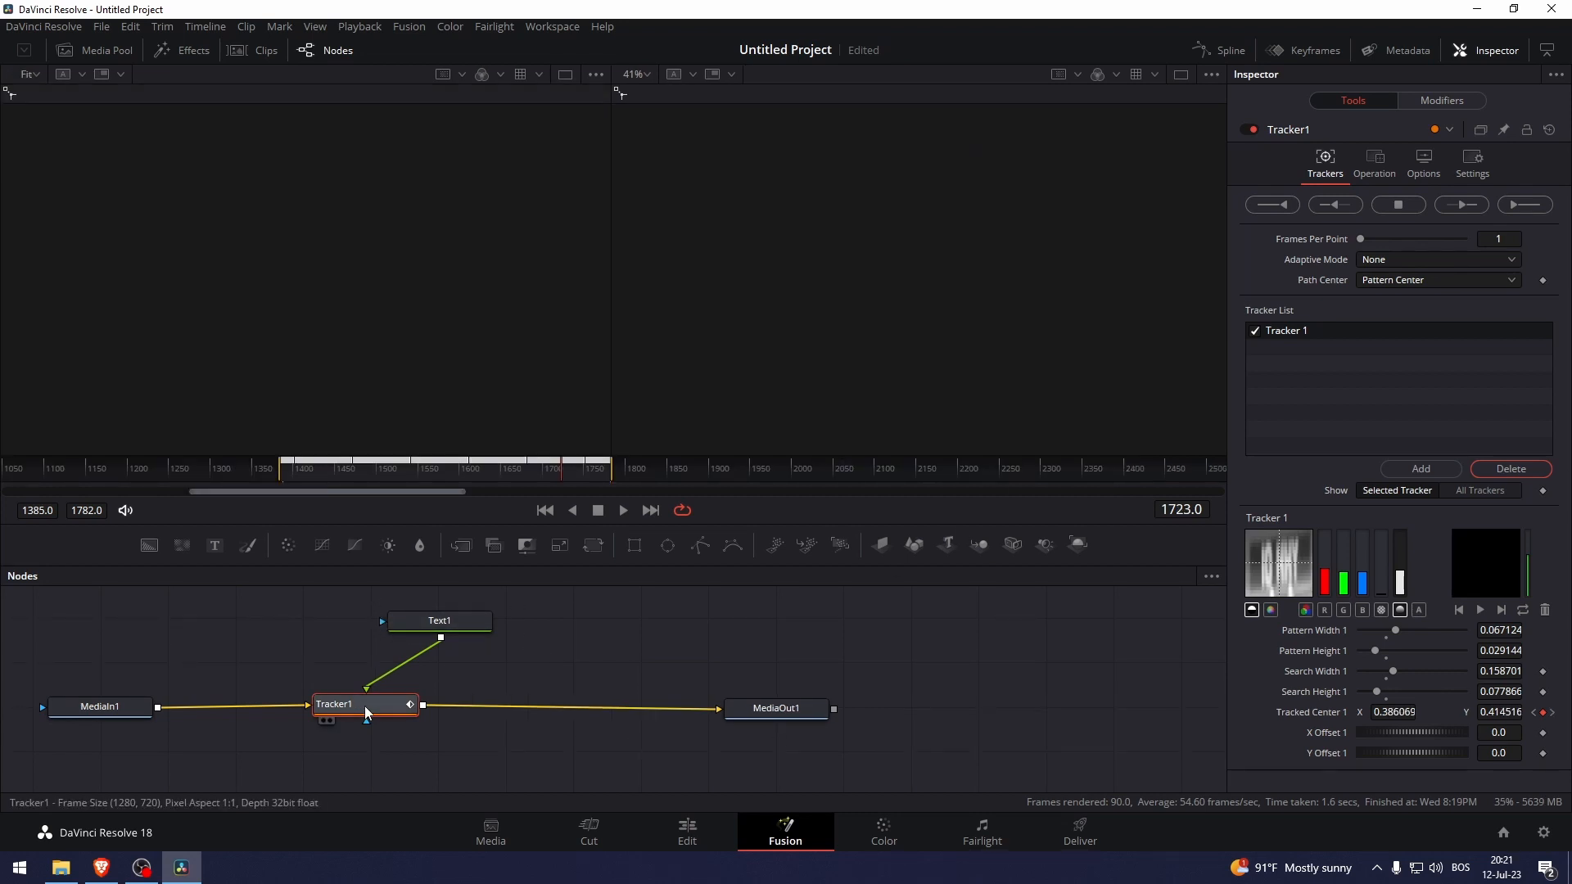
{"action": "left_click", "coordinate": [1389, 162]}
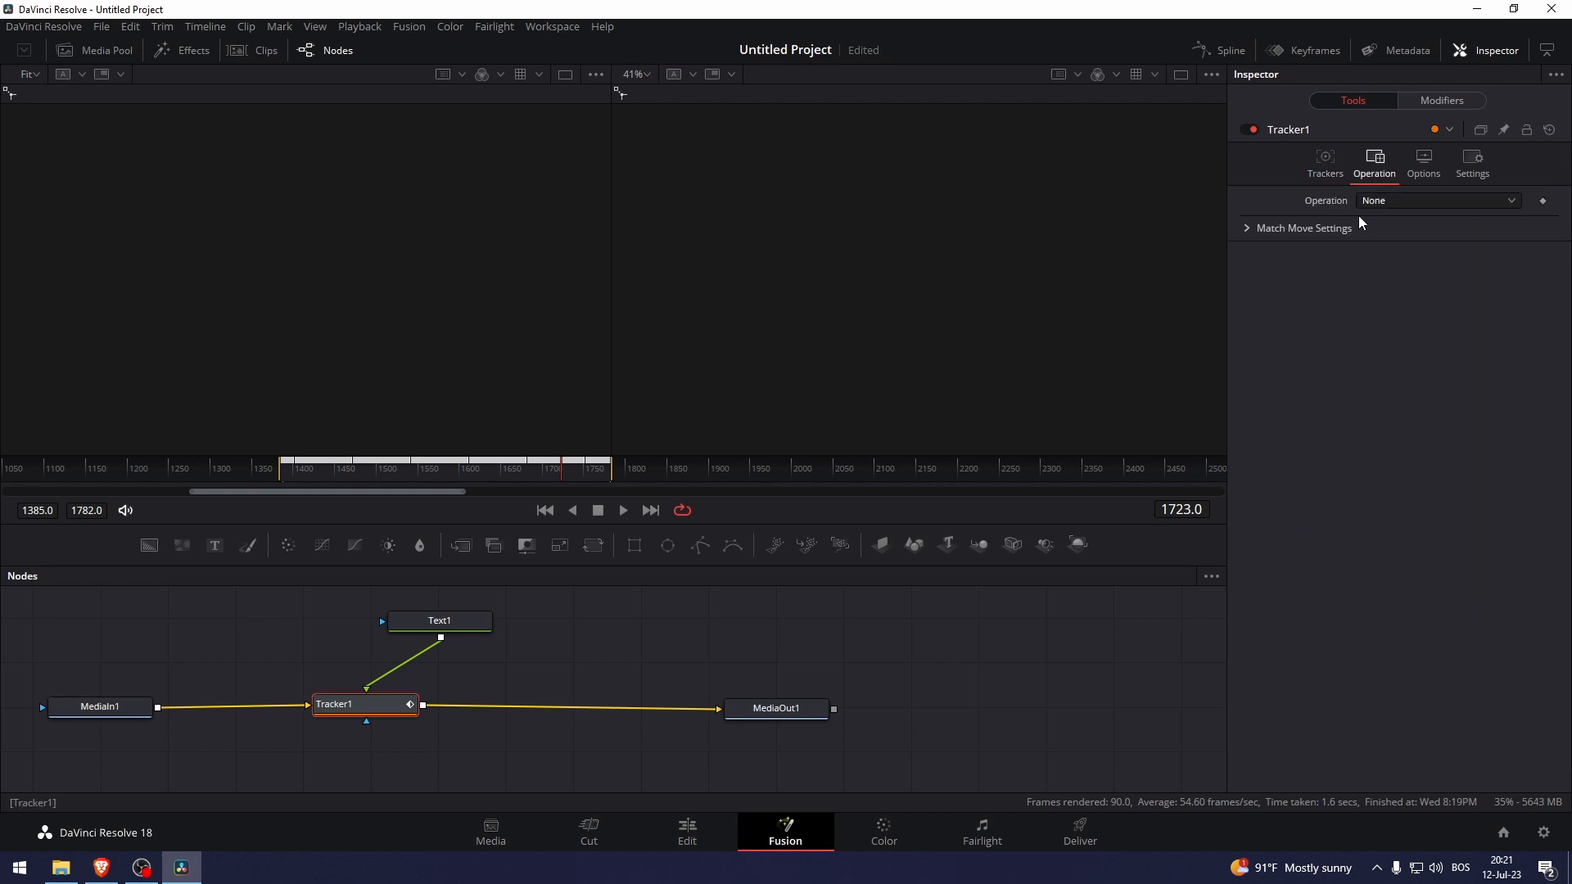
{"action": "left_click", "coordinate": [1384, 202]}
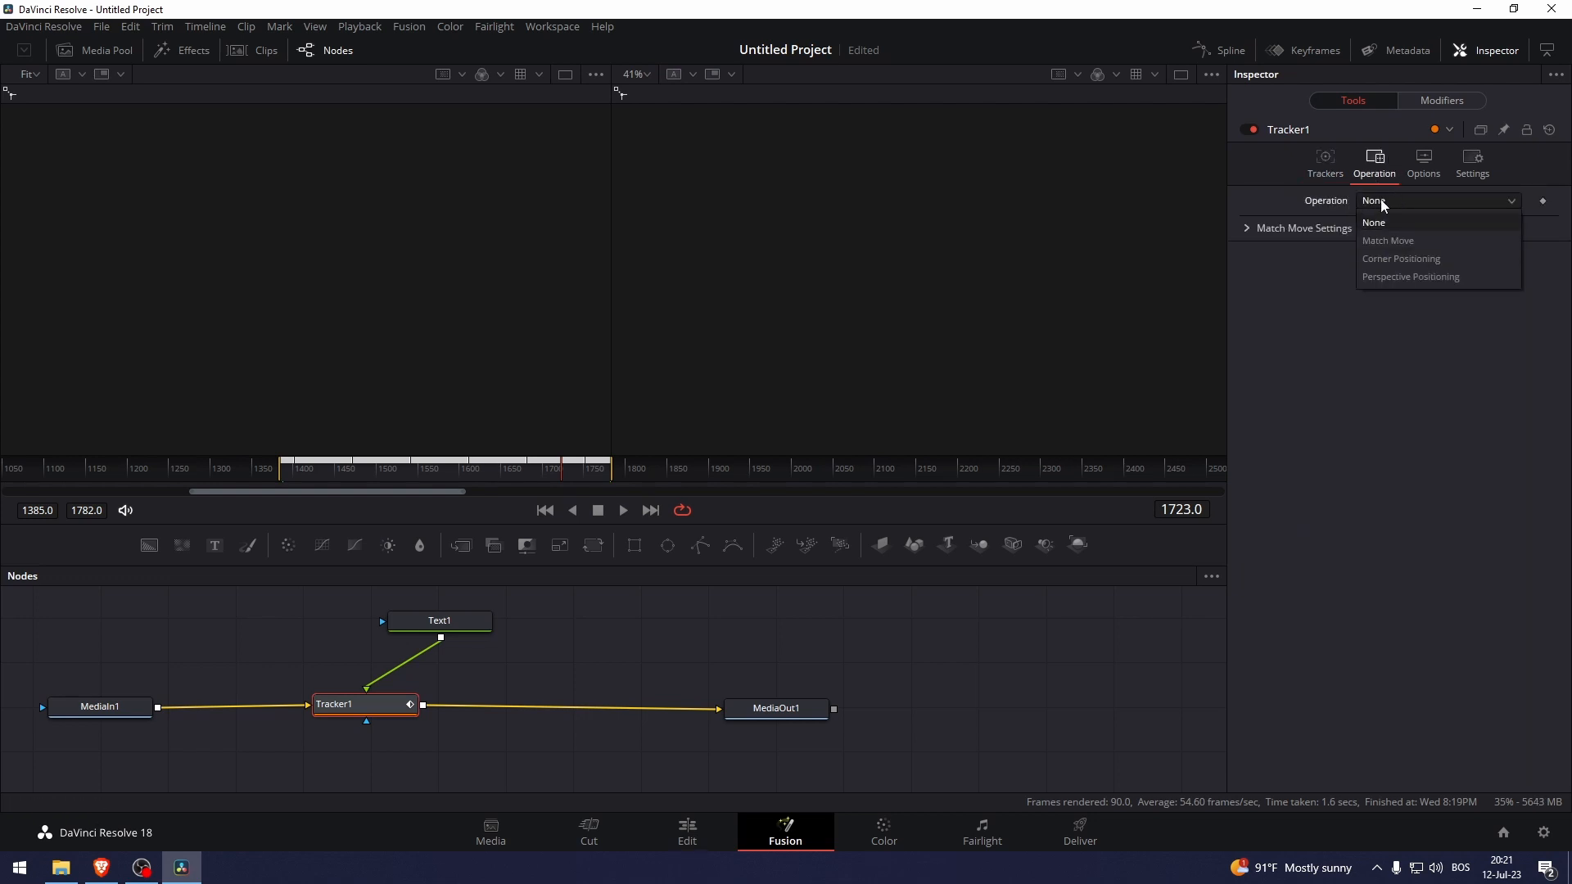
{"action": "left_click", "coordinate": [1413, 241]}
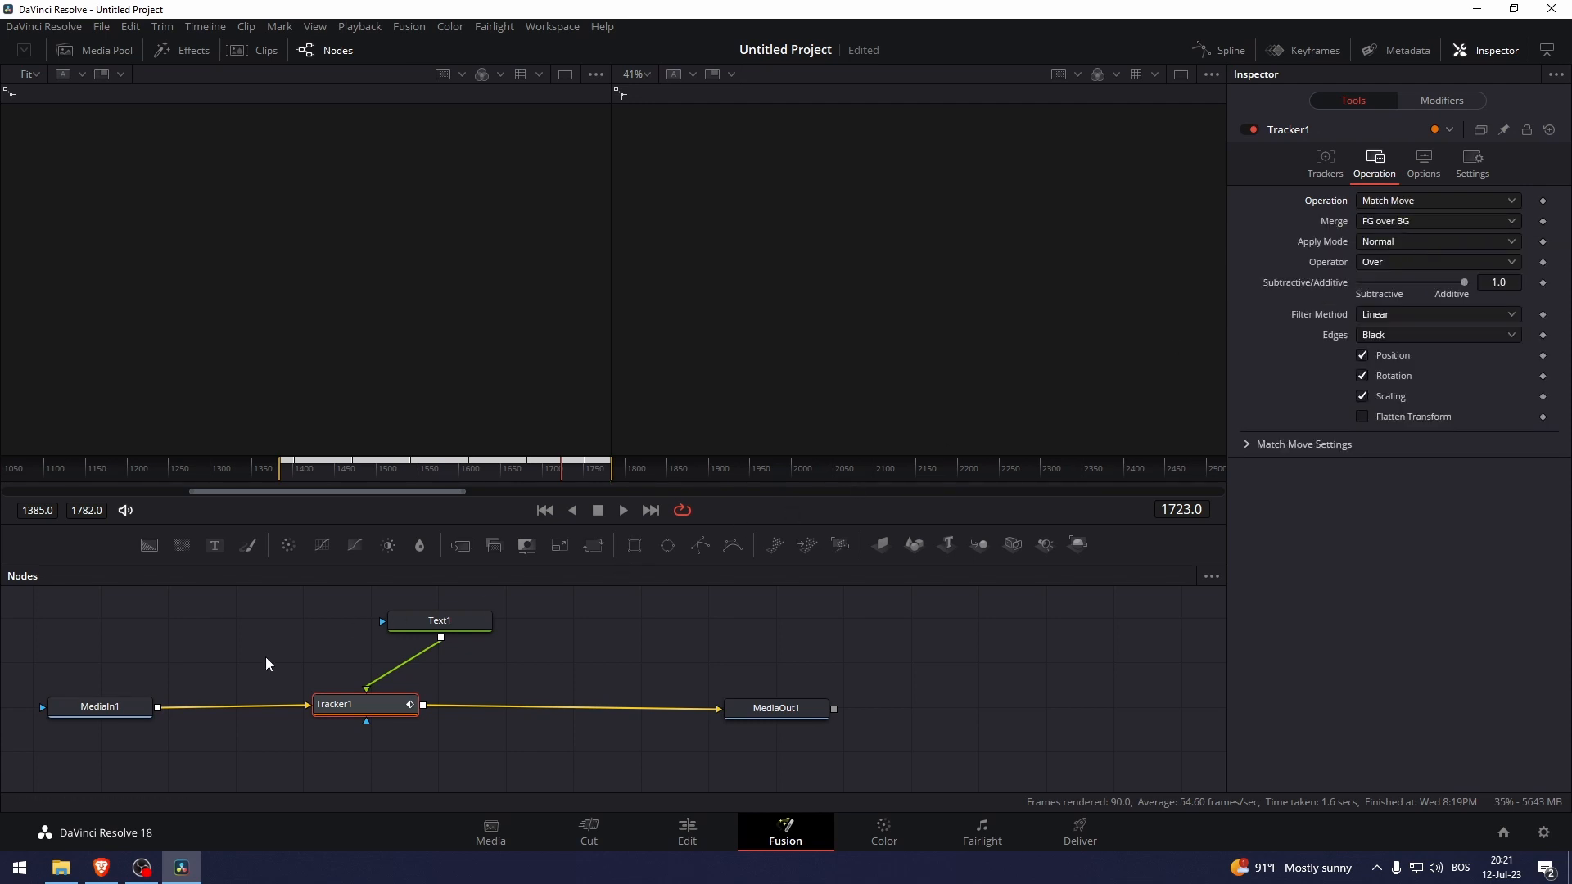
{"action": "left_click", "coordinate": [88, 700]}
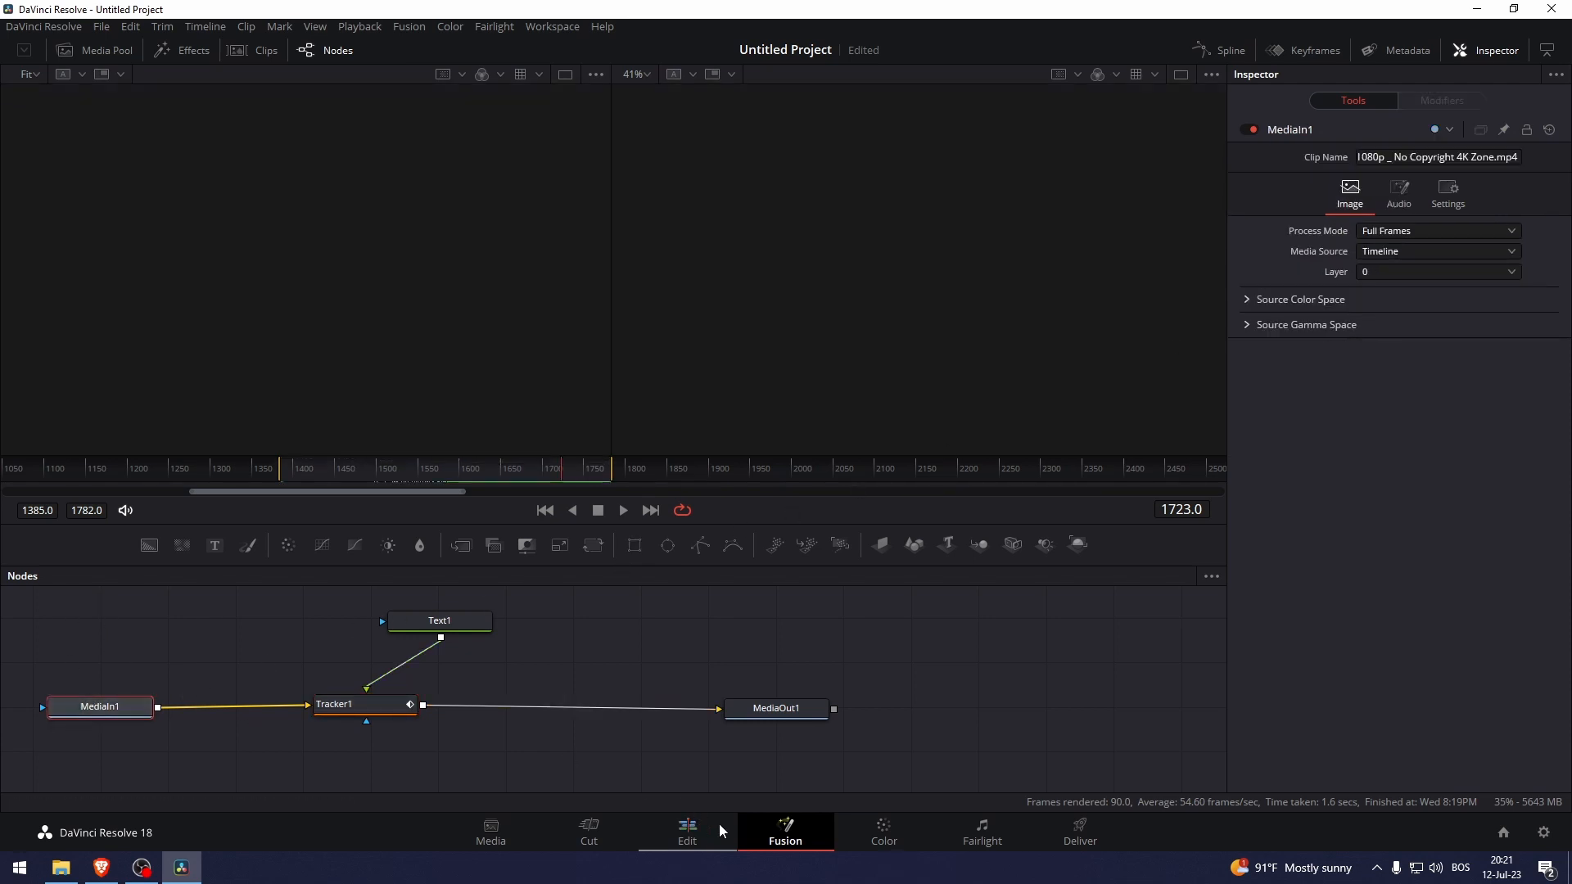
{"action": "left_click", "coordinate": [666, 820]}
{"action": "left_click_drag", "start_coordinate": [566, 522], "coordinate": [460, 514]}
{"action": "key", "text": "space"}
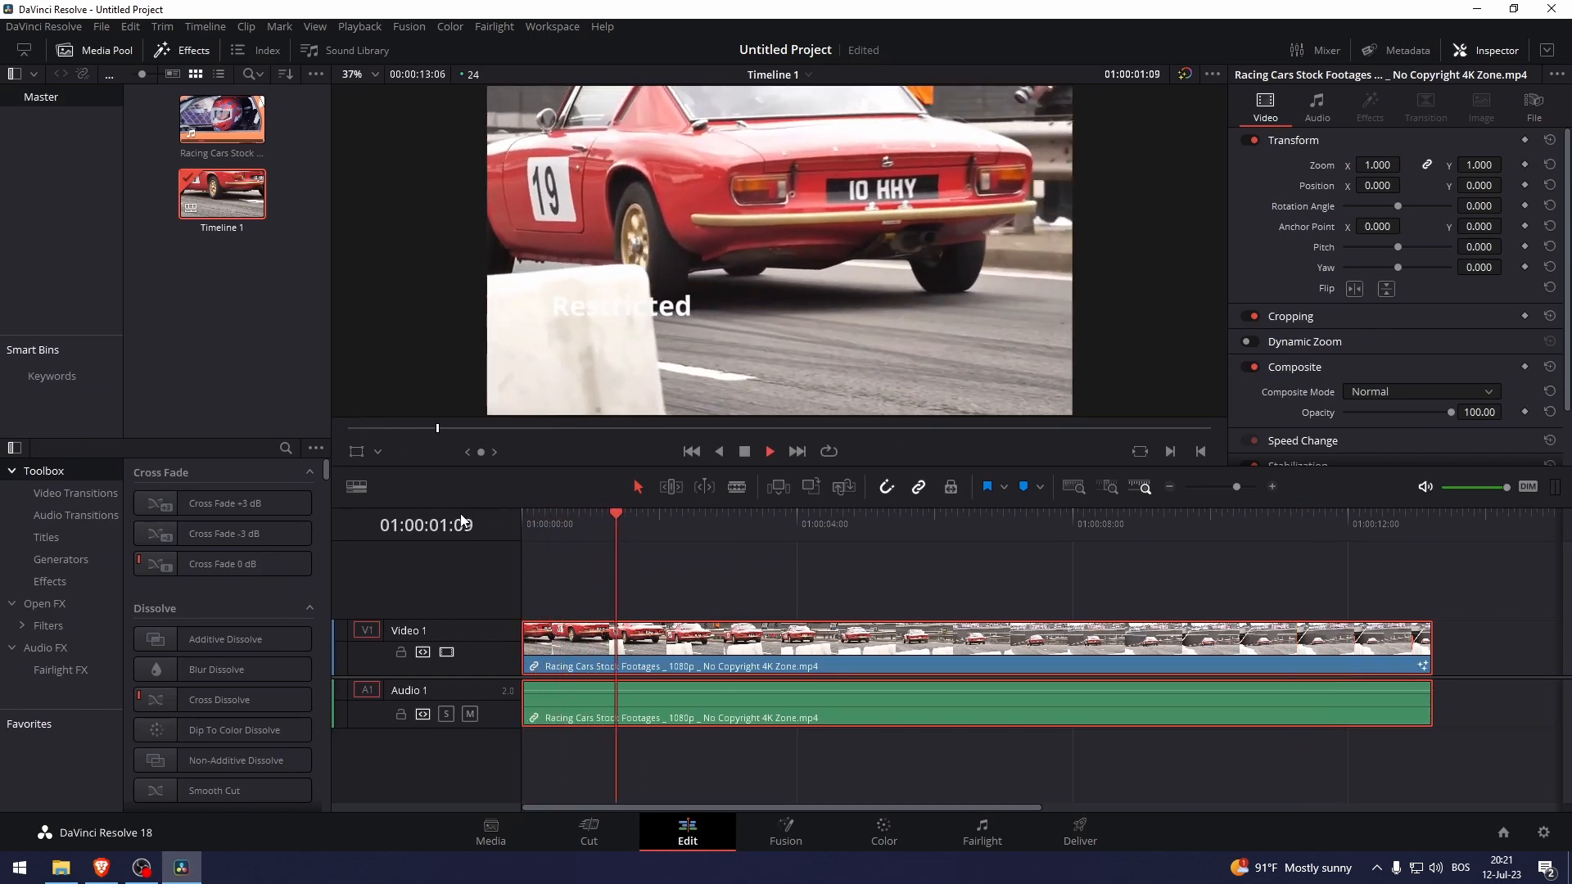
{"action": "key", "text": "space"}
{"action": "key", "text": "Home"}
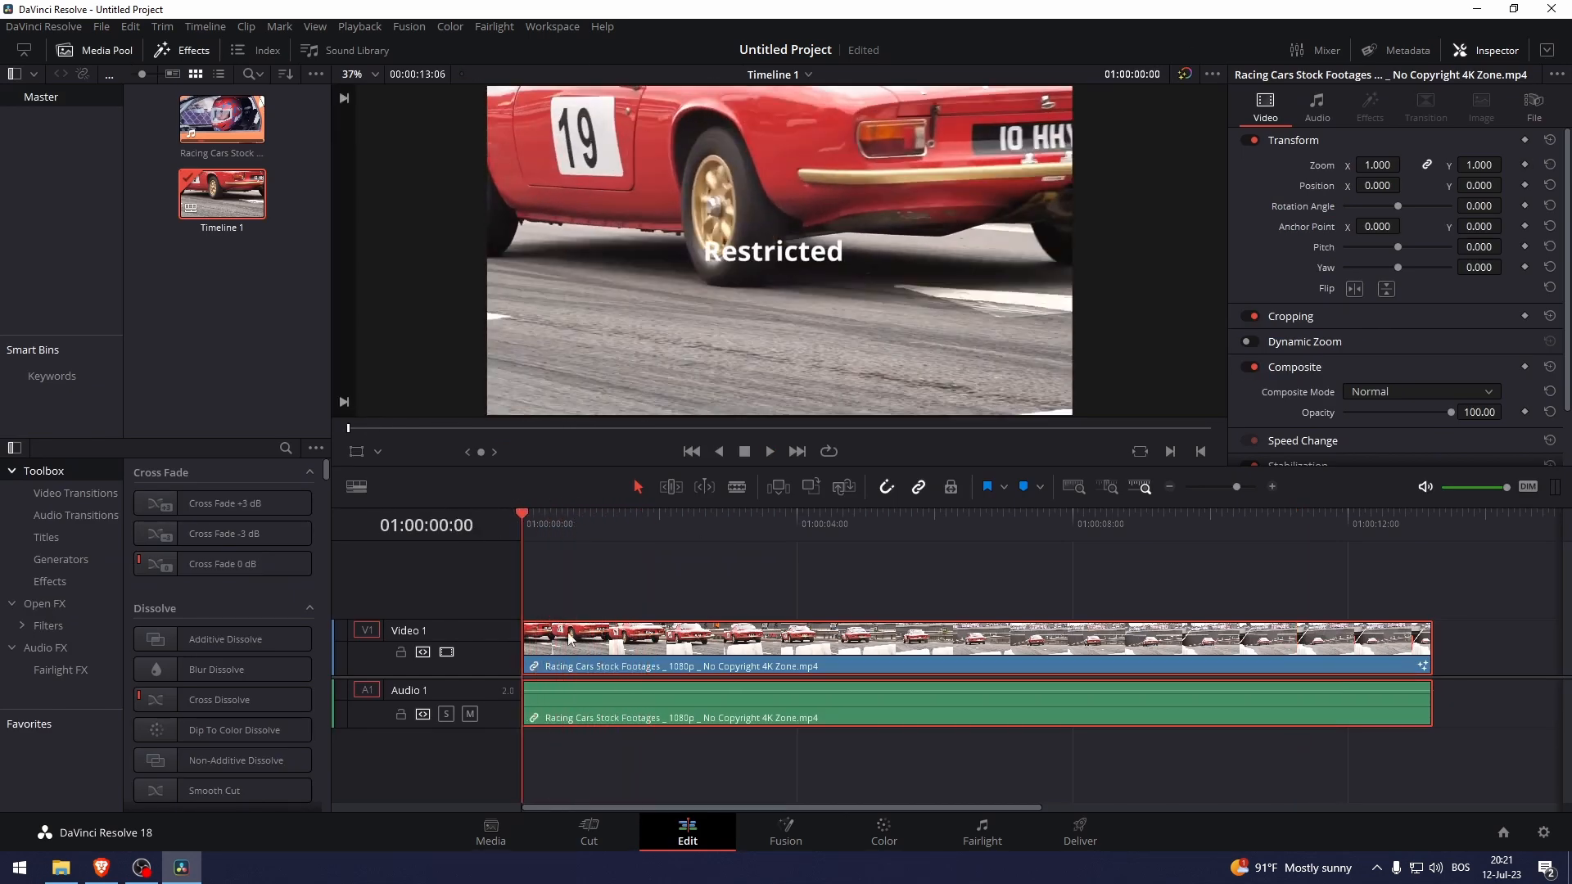
{"action": "left_click", "coordinate": [786, 831]}
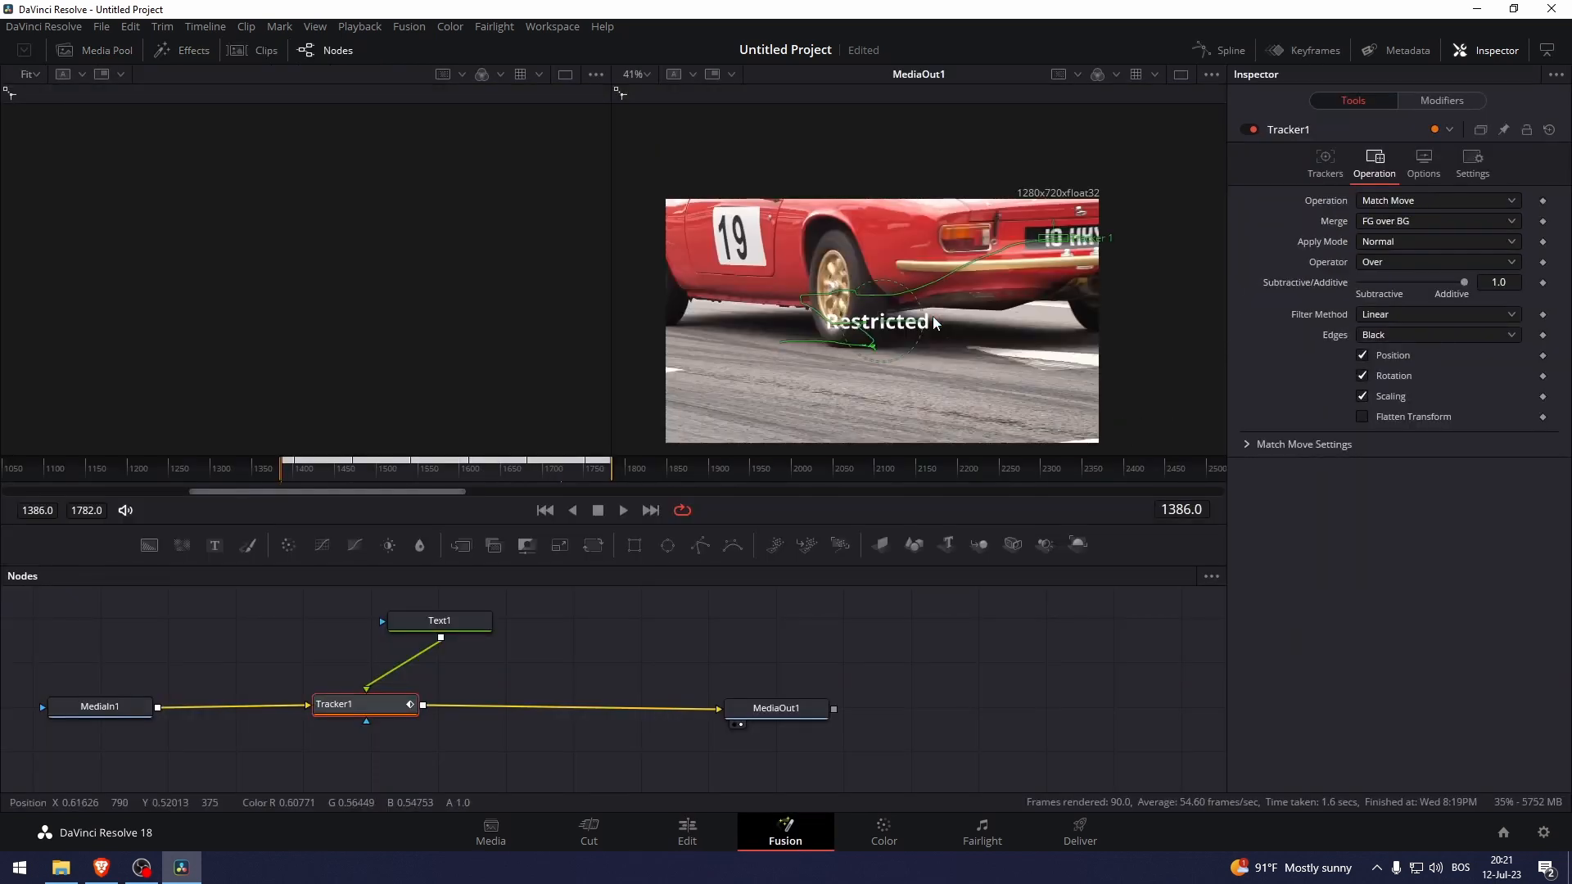
Drag the 'Restricted' text onto the licence plate and play the composite to check it.
{"action": "left_click", "coordinate": [414, 620]}
{"action": "left_click_drag", "start_coordinate": [881, 321], "coordinate": [1085, 236]}
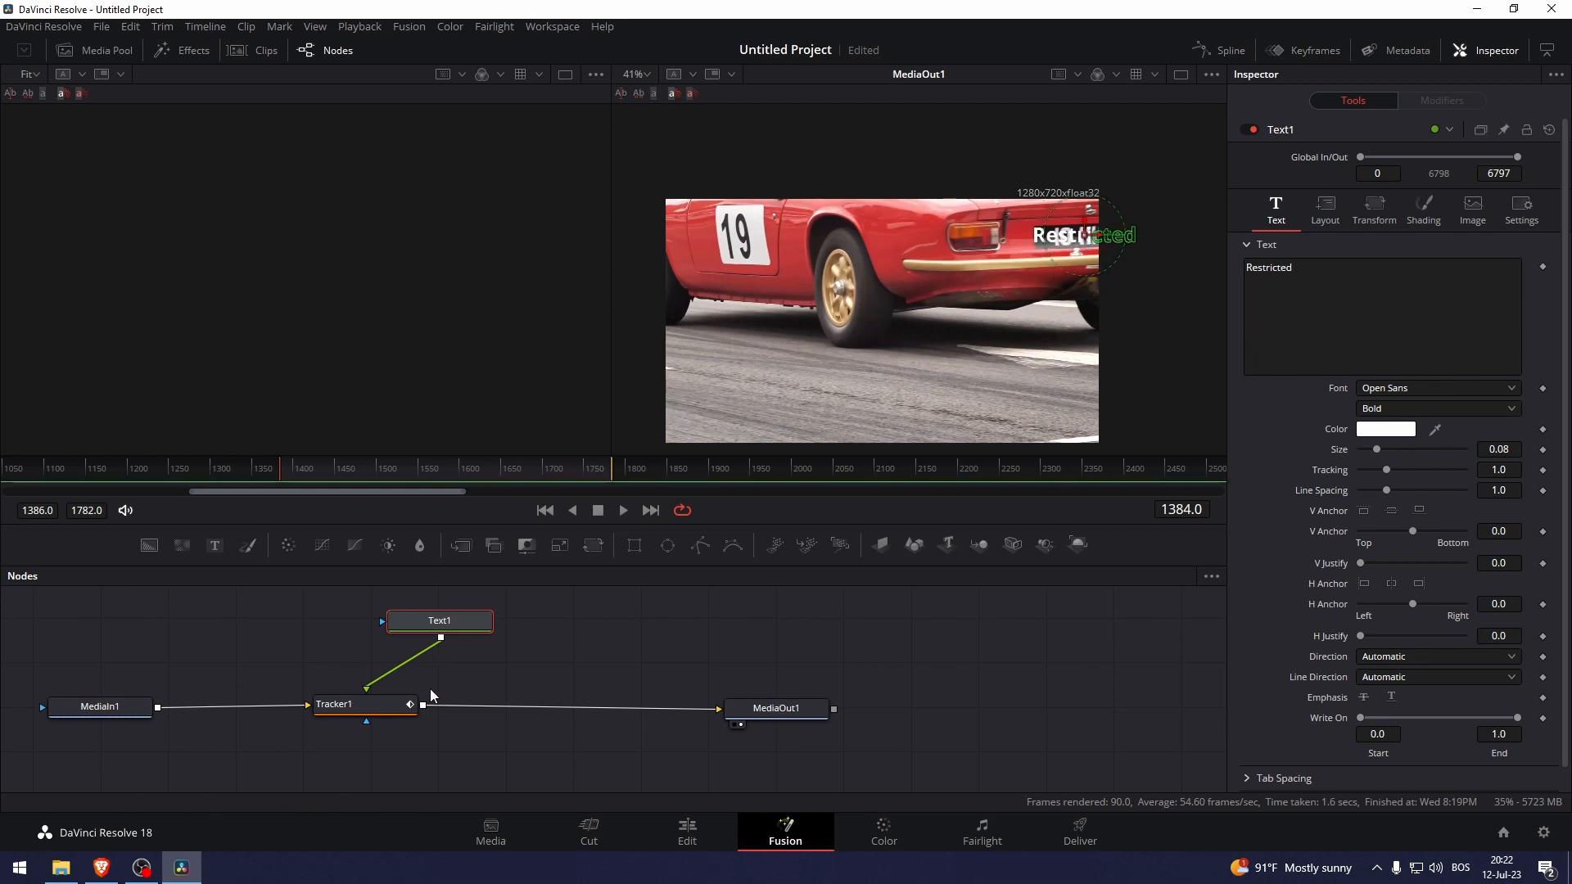
{"action": "key", "text": "space"}
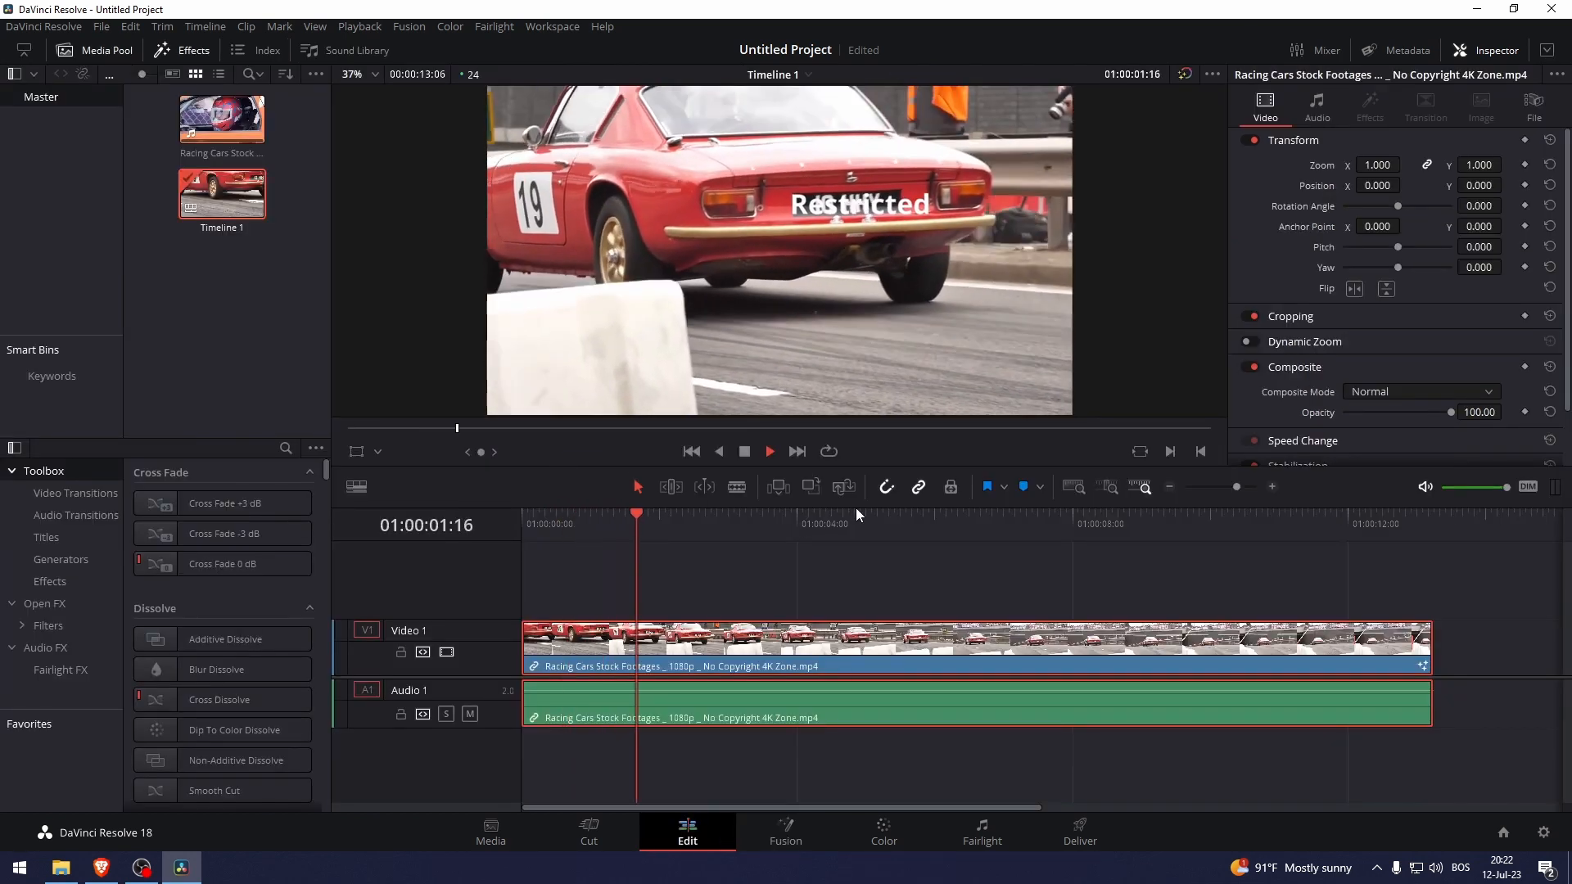
{"action": "key", "text": "space"}
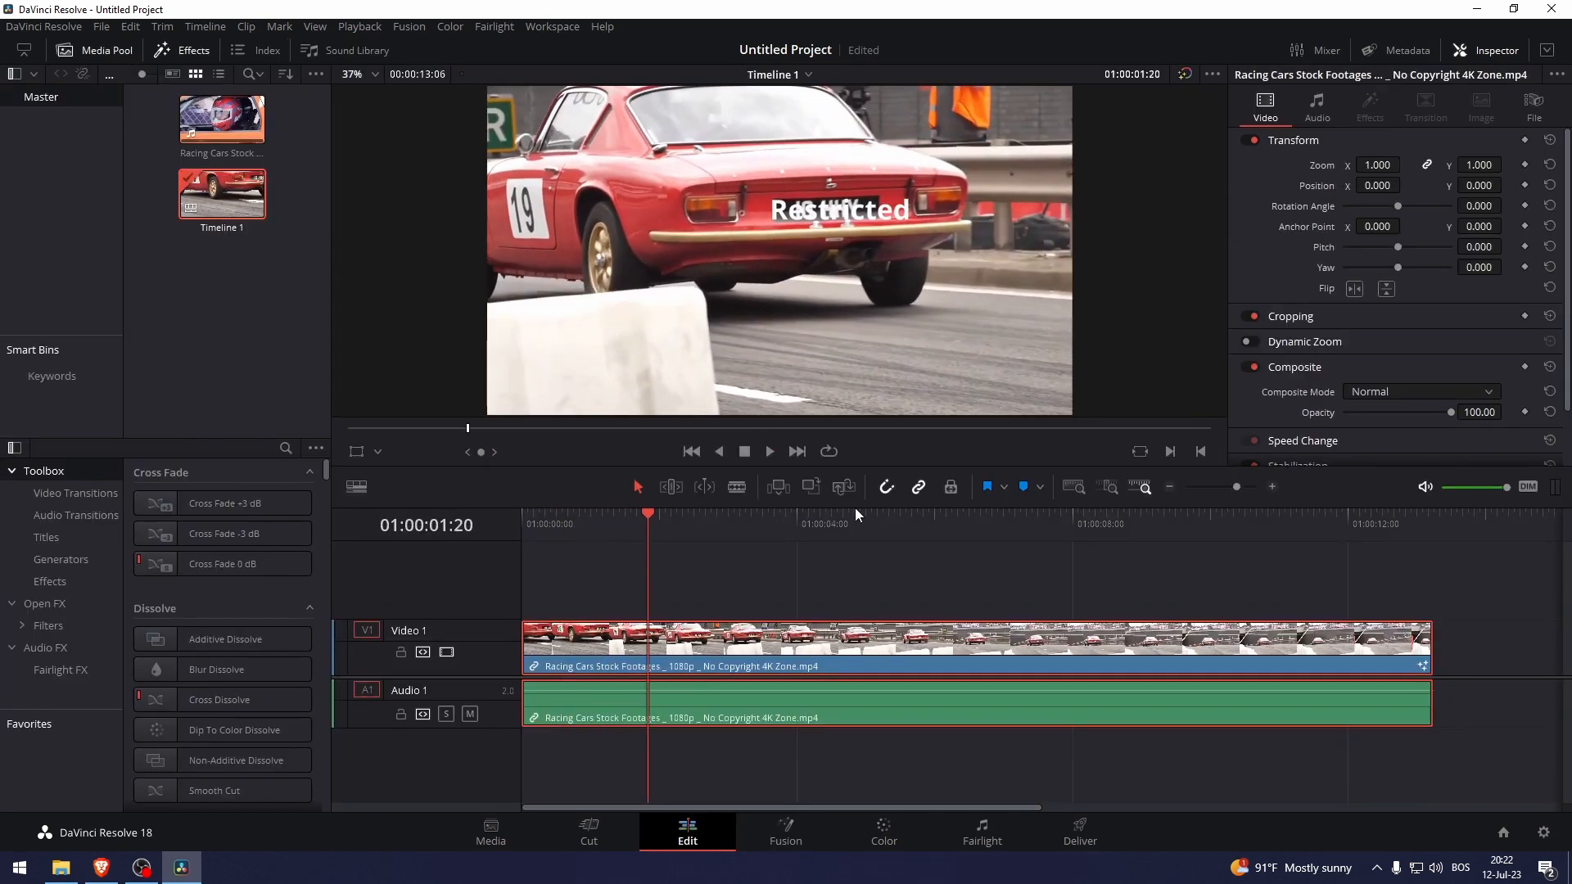